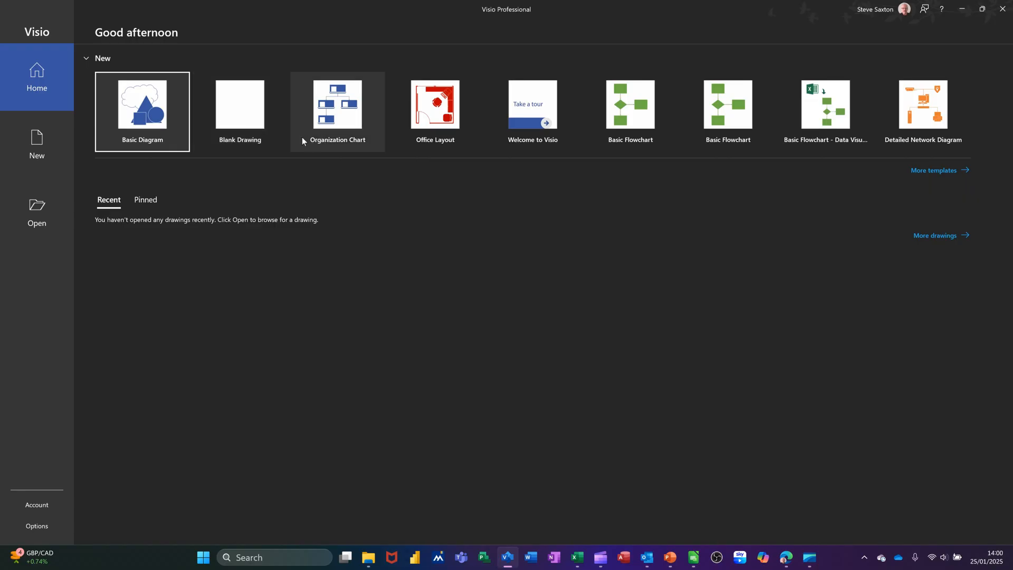
# - Look through the Flowchart, General and Schedule template categories for new drawings
pyautogui.click(43, 142)
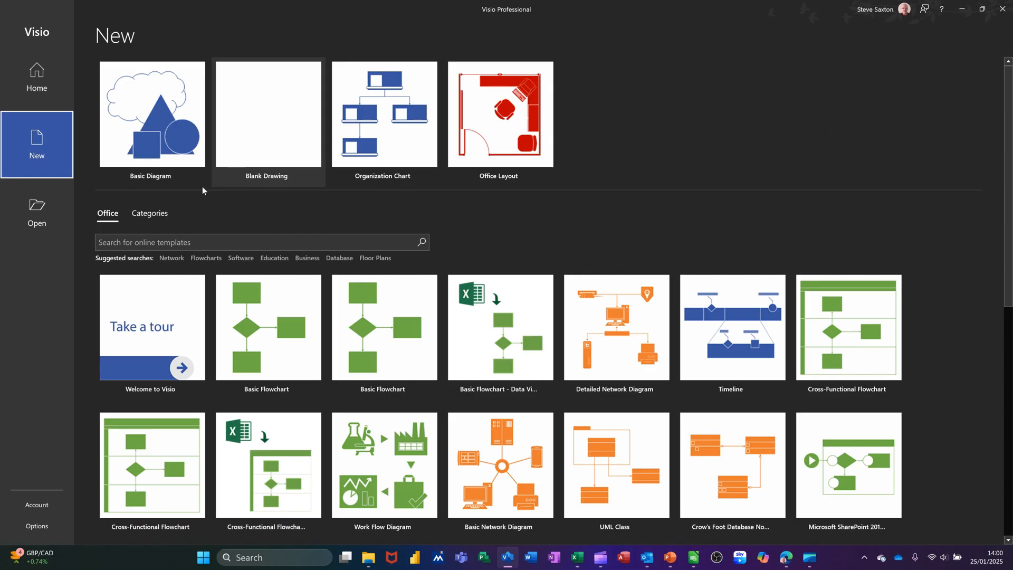
pyautogui.click(148, 214)
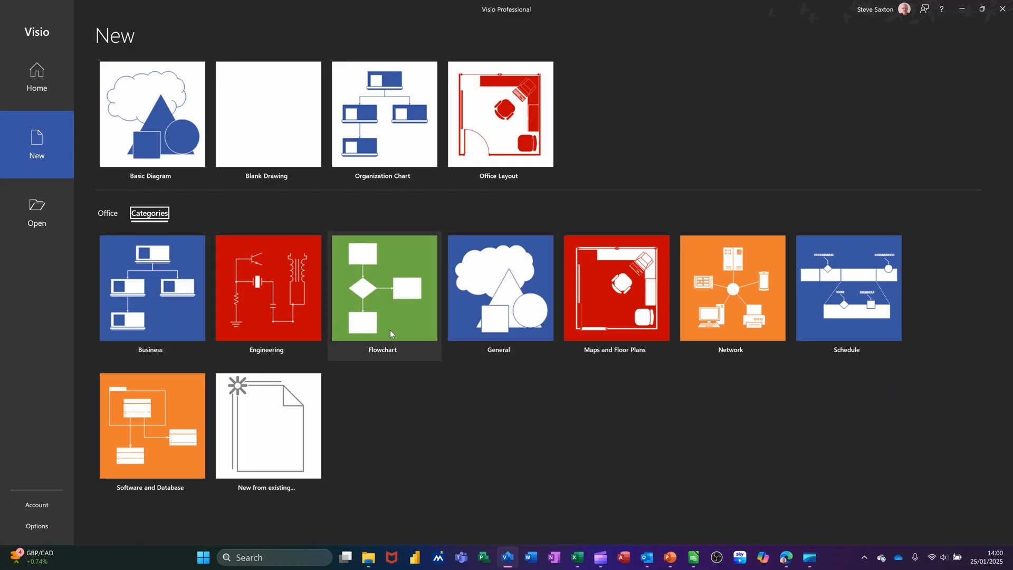
pyautogui.click(385, 295)
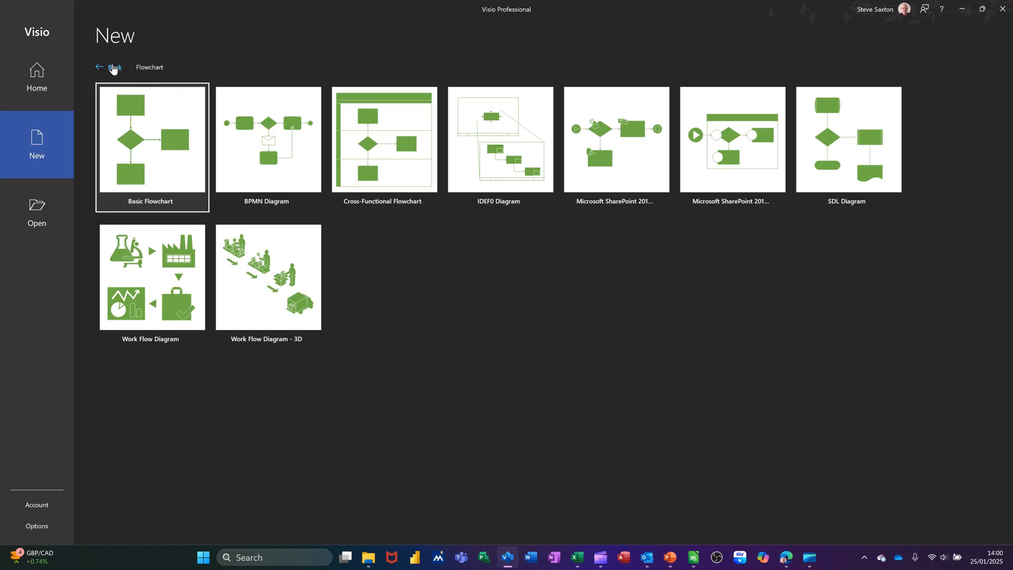
pyautogui.click(112, 68)
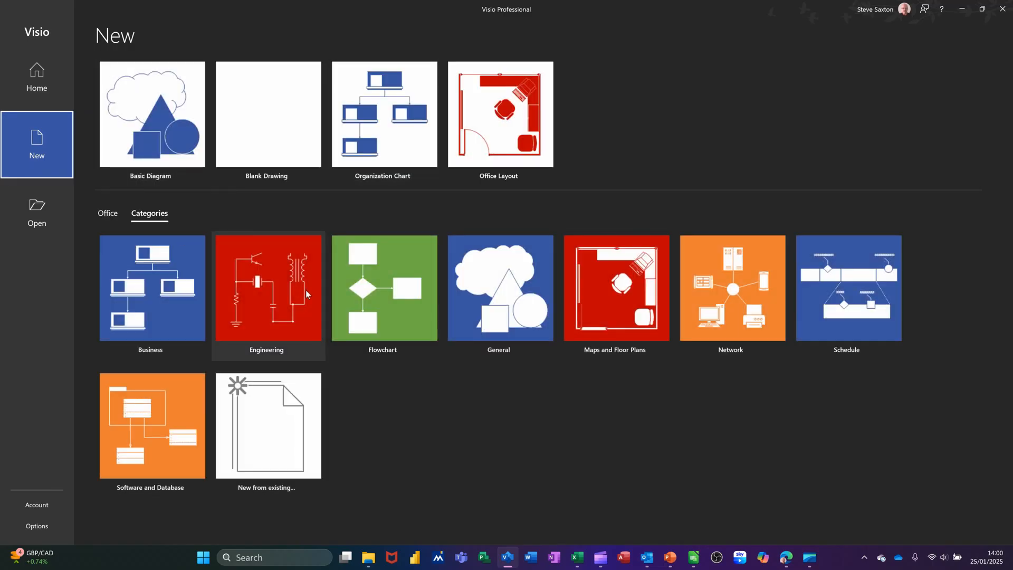
pyautogui.click(495, 317)
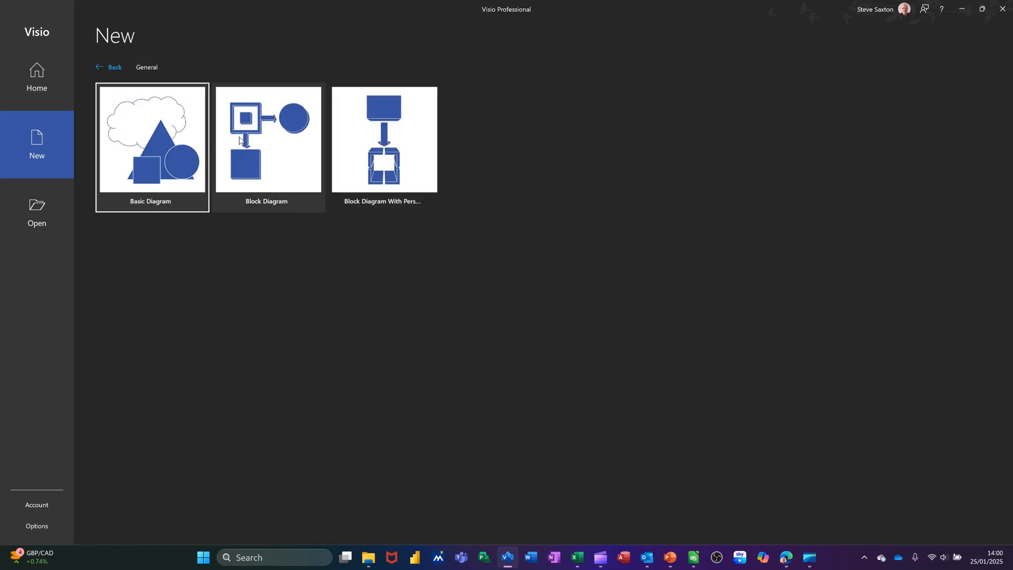
pyautogui.click(111, 67)
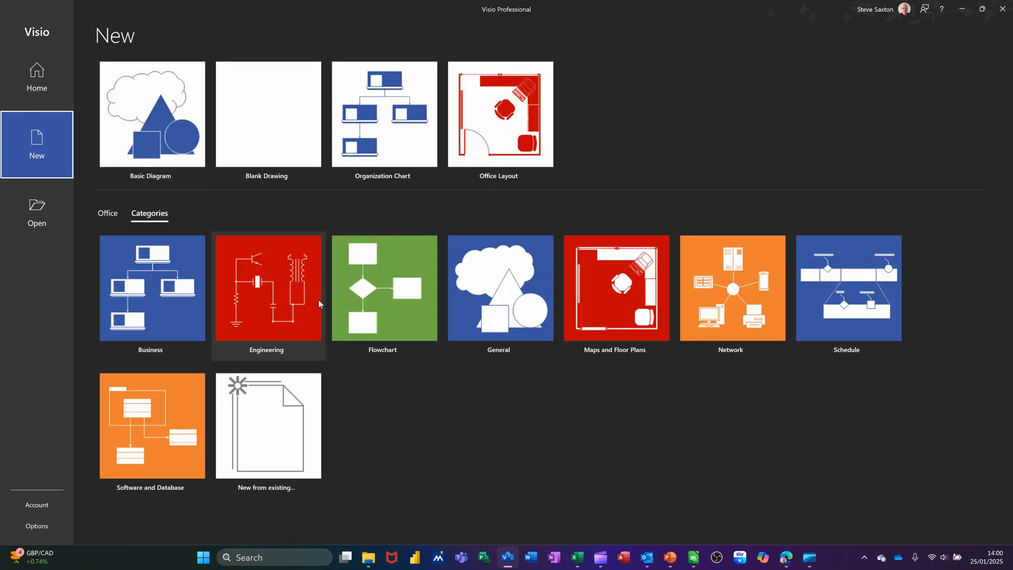
pyautogui.click(829, 319)
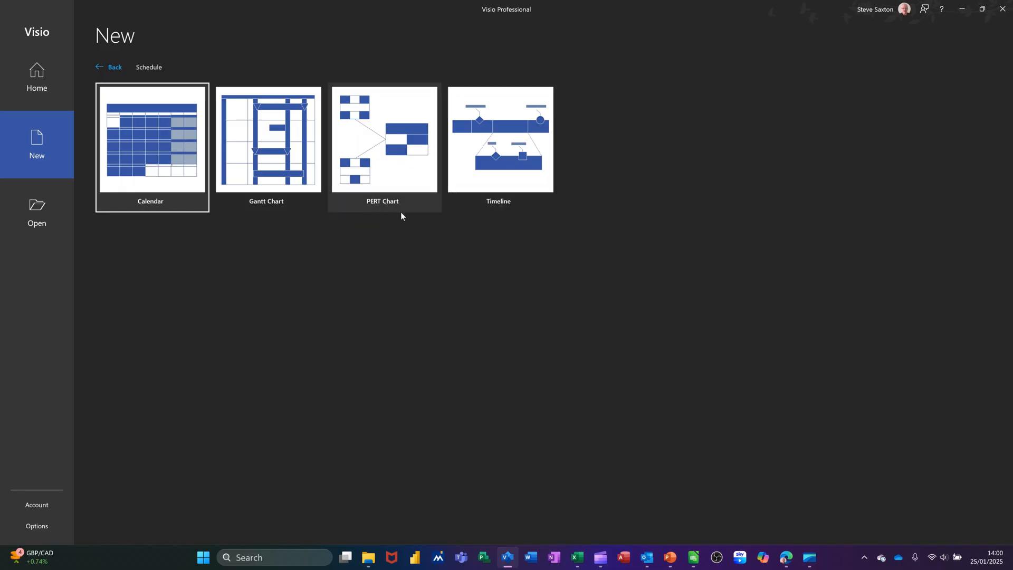
pyautogui.click(113, 69)
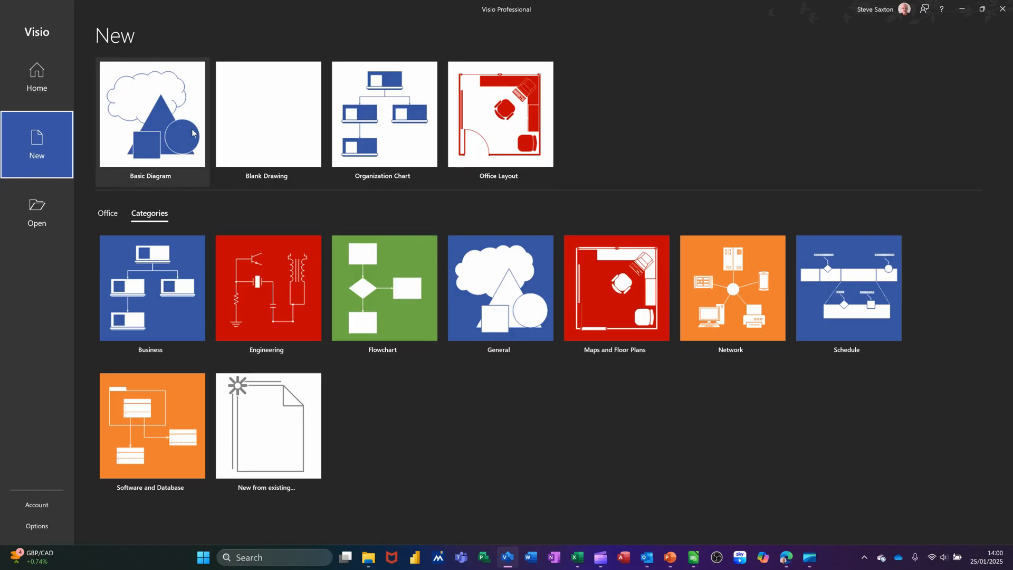
# - Create a new drawing from the Basic Diagram template with metric units
pyautogui.click(148, 122)
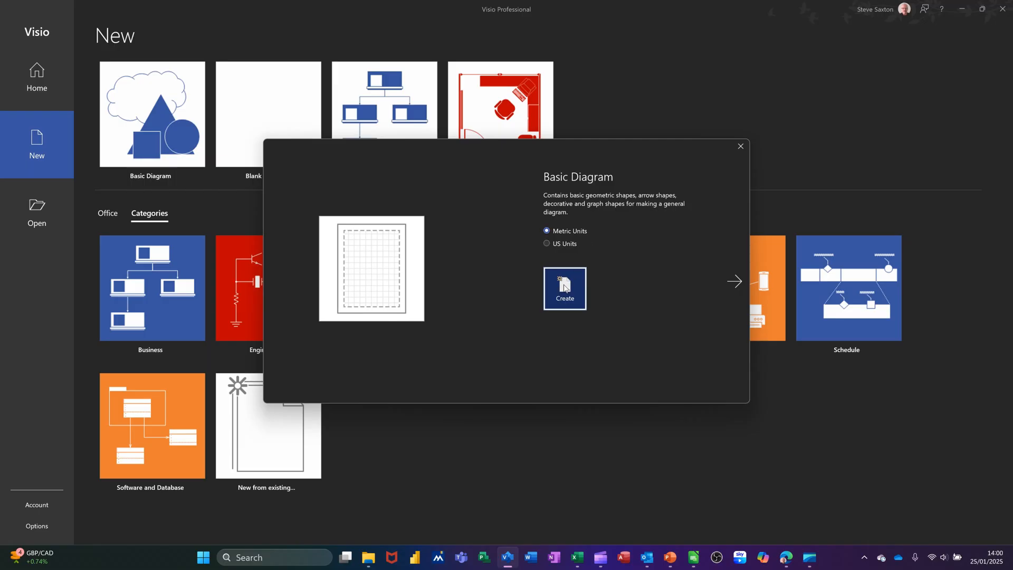
pyautogui.click(565, 287)
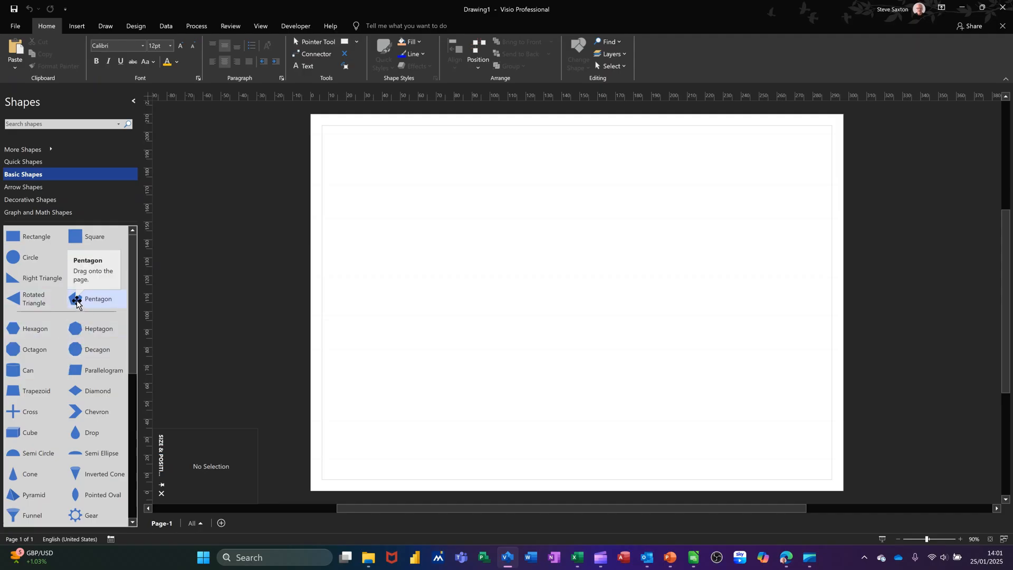
# - Look through the Quick Shapes, Basic Shapes, Arrow Shapes, Decorative Shapes and Graph and Math Shapes stencils
pyautogui.click(38, 162)
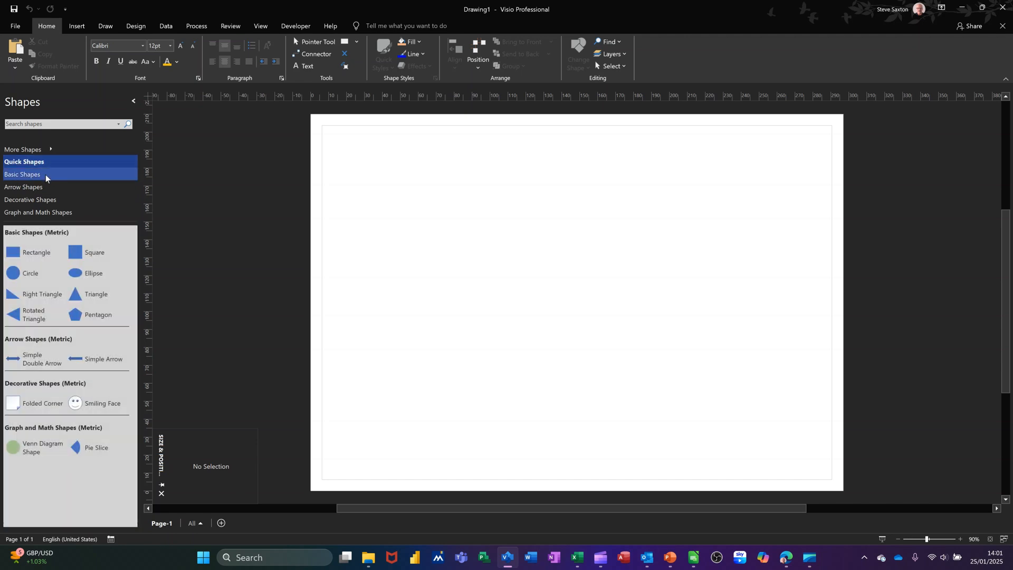
pyautogui.click(46, 175)
pyautogui.click(46, 187)
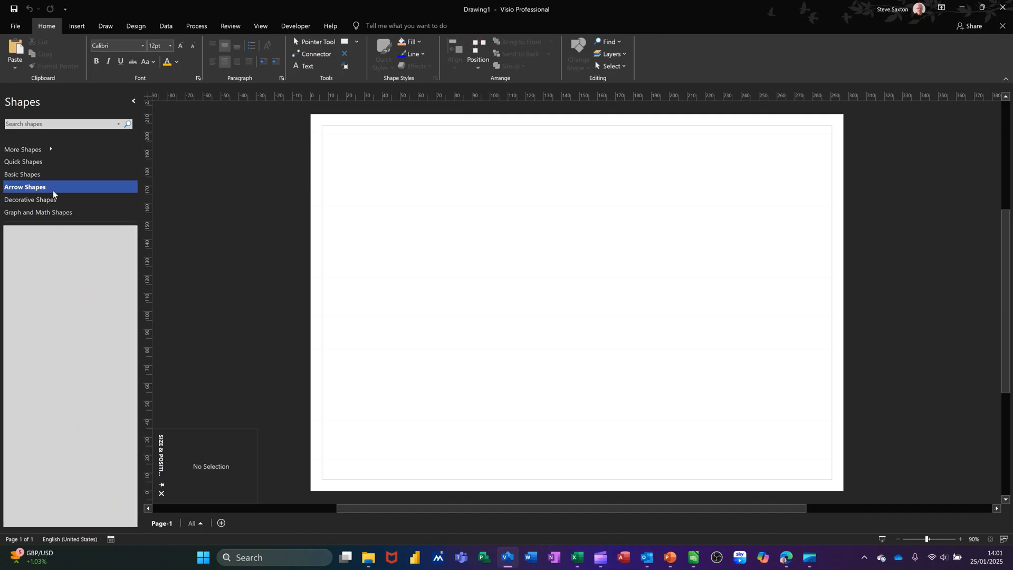
pyautogui.click(55, 200)
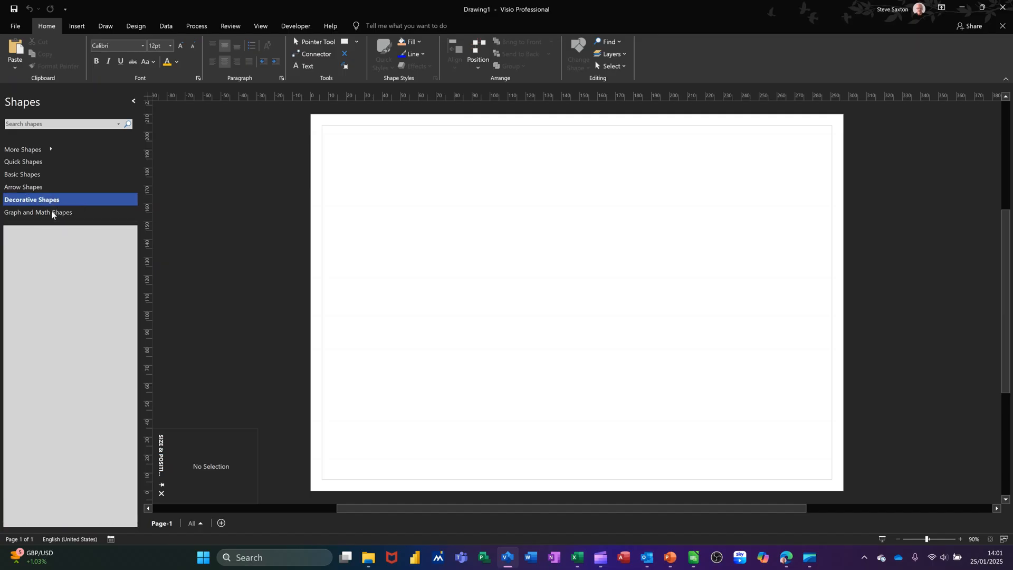
pyautogui.click(42, 212)
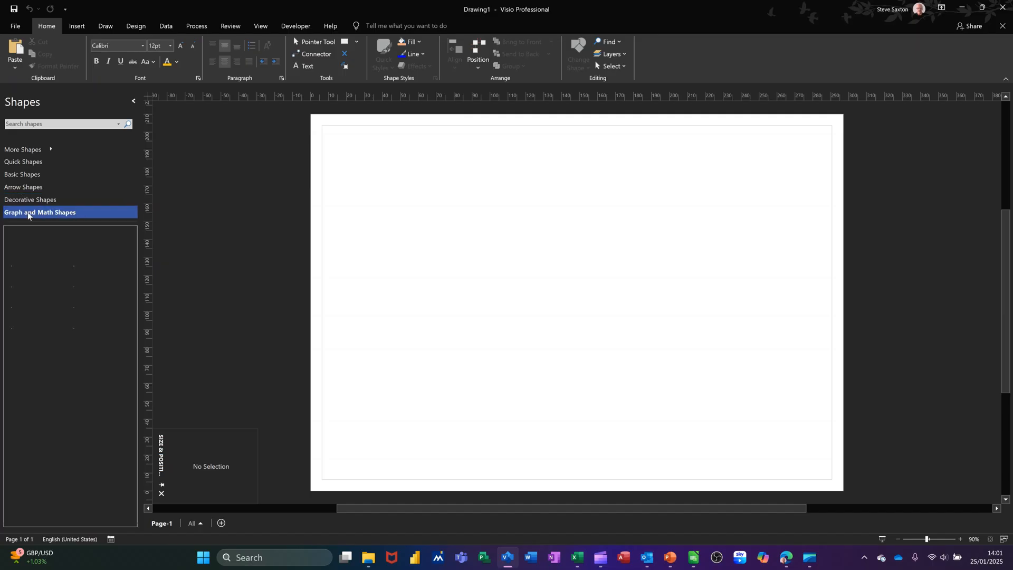
# - Place a basic Rectangle shape centred at about X 96 mm, Y 155 mm and fill it with standard bright red
pyautogui.click(41, 175)
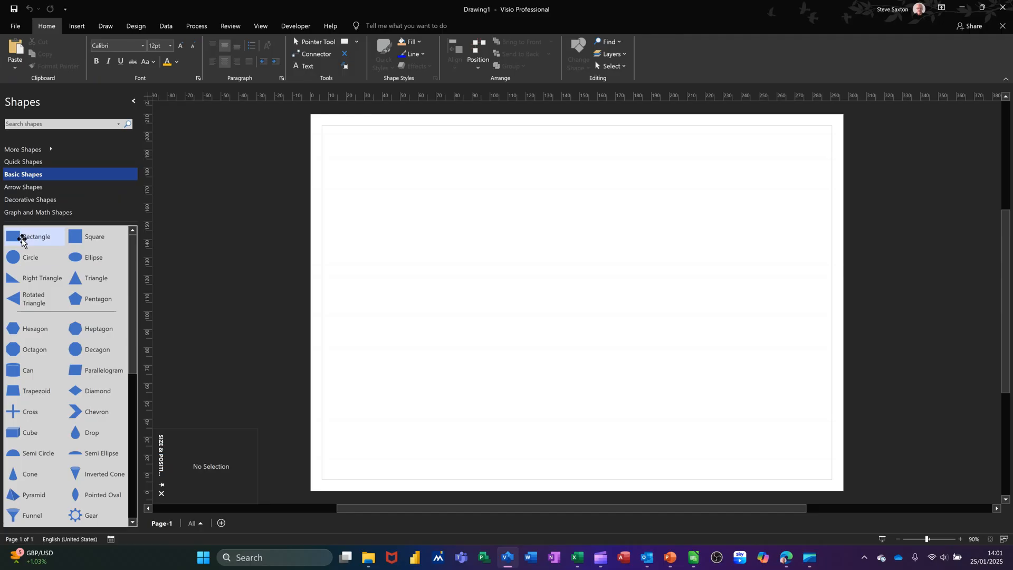
pyautogui.moveTo(18, 239); pyautogui.dragTo(485, 216)
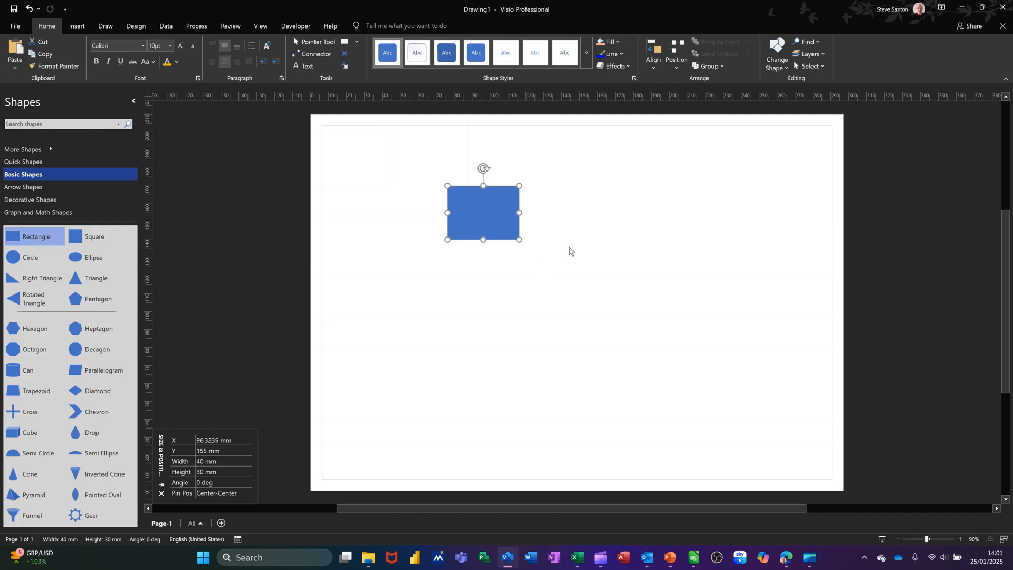
pyautogui.click(621, 43)
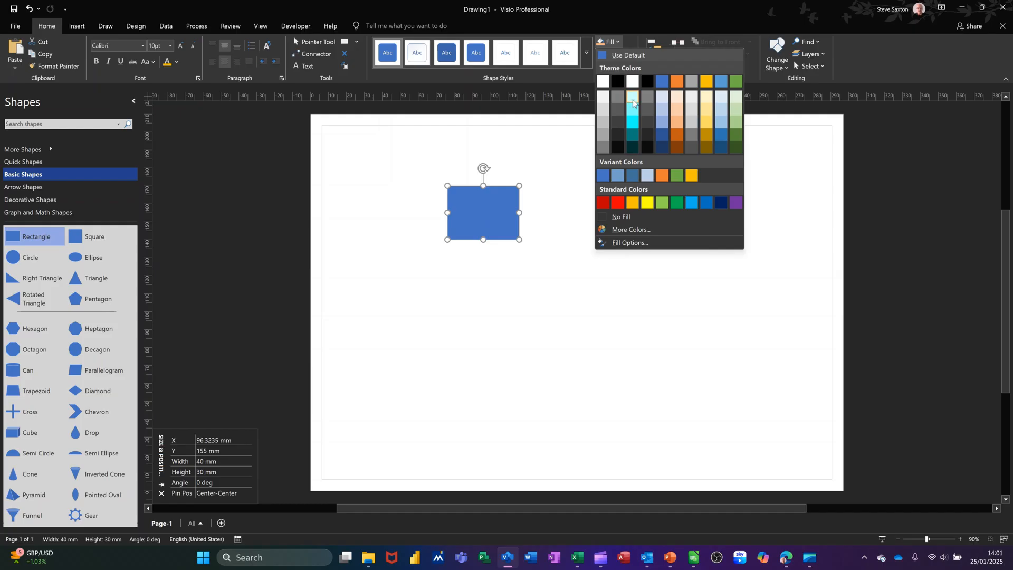
pyautogui.click(619, 202)
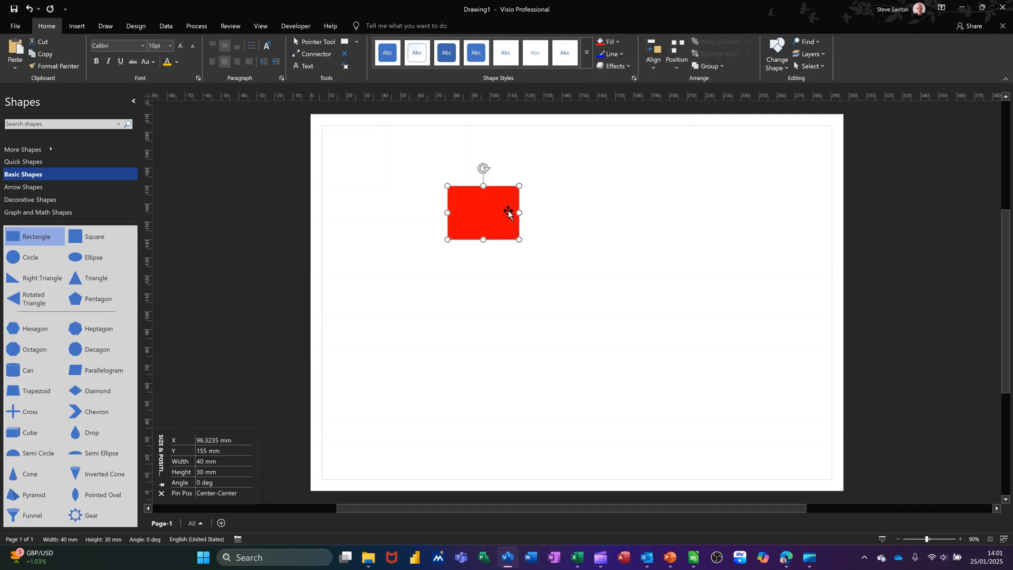
pyautogui.click(512, 248)
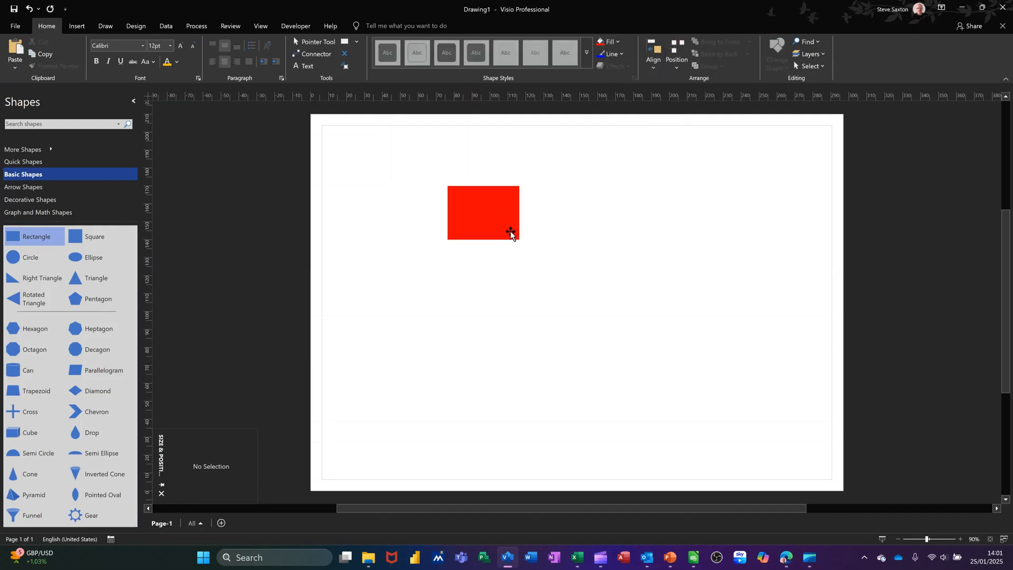
# - Enlarge the red rectangle to about 77 by 58 mm and move its centre to about X 72 mm, Y 157 mm
pyautogui.click(516, 240)
pyautogui.moveTo(519, 242); pyautogui.dragTo(586, 257)
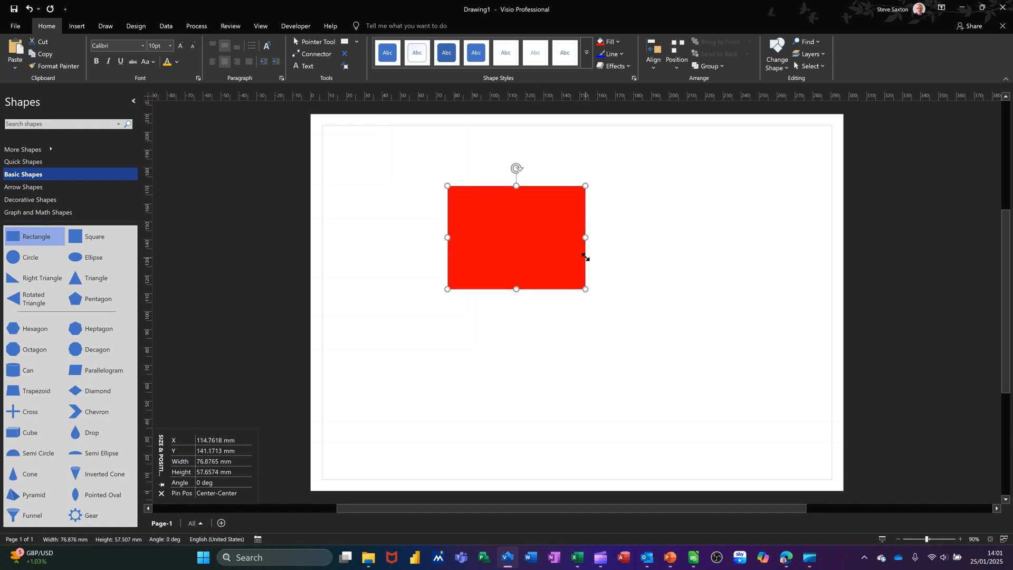
pyautogui.moveTo(527, 244); pyautogui.dragTo(450, 215)
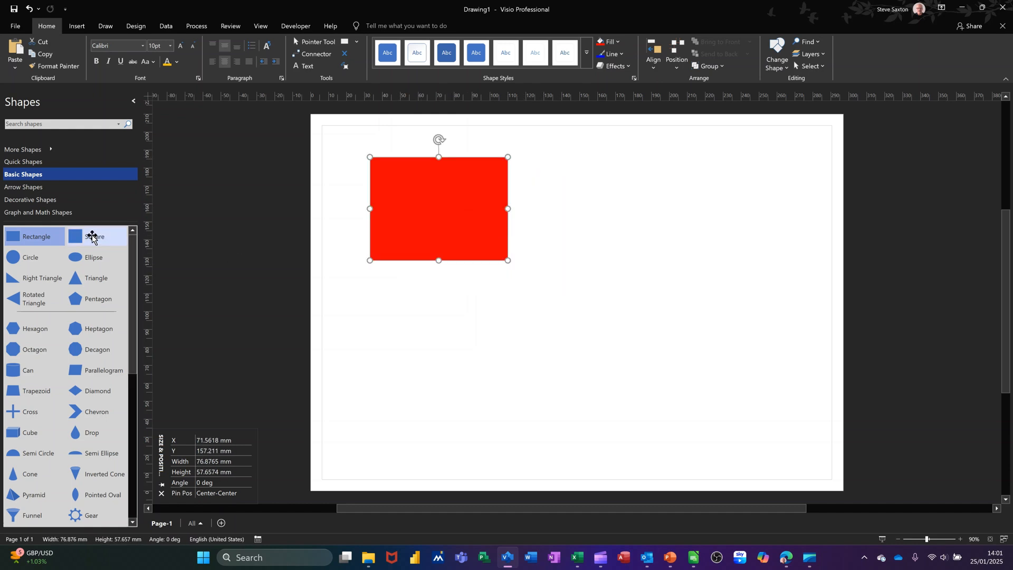
# - Add a Square beside the red rectangle, enlarge it to 50 by 50 mm and fill it with bright cyan
pyautogui.moveTo(92, 236); pyautogui.dragTo(625, 220)
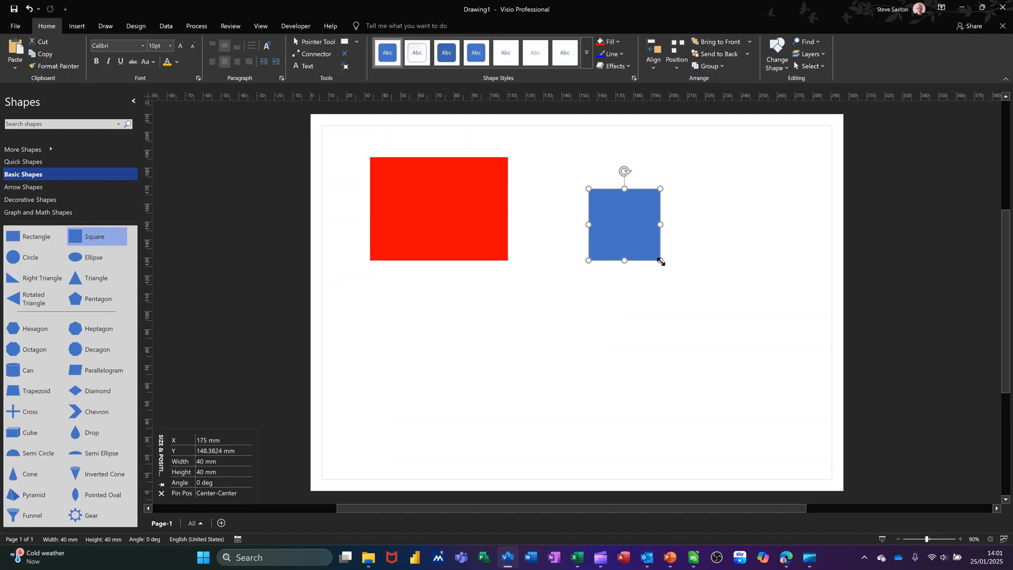
pyautogui.moveTo(661, 261)
pyautogui.mouseDown()
pyautogui.moveTo(690, 294)
pyautogui.moveTo(636, 230)
pyautogui.moveTo(679, 268)
pyautogui.mouseUp()
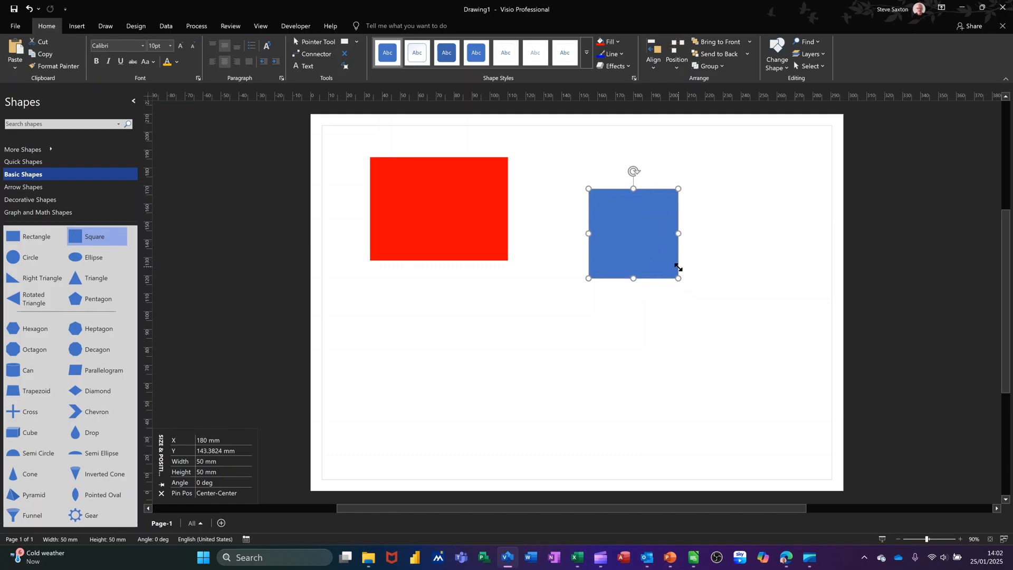
pyautogui.click(617, 41)
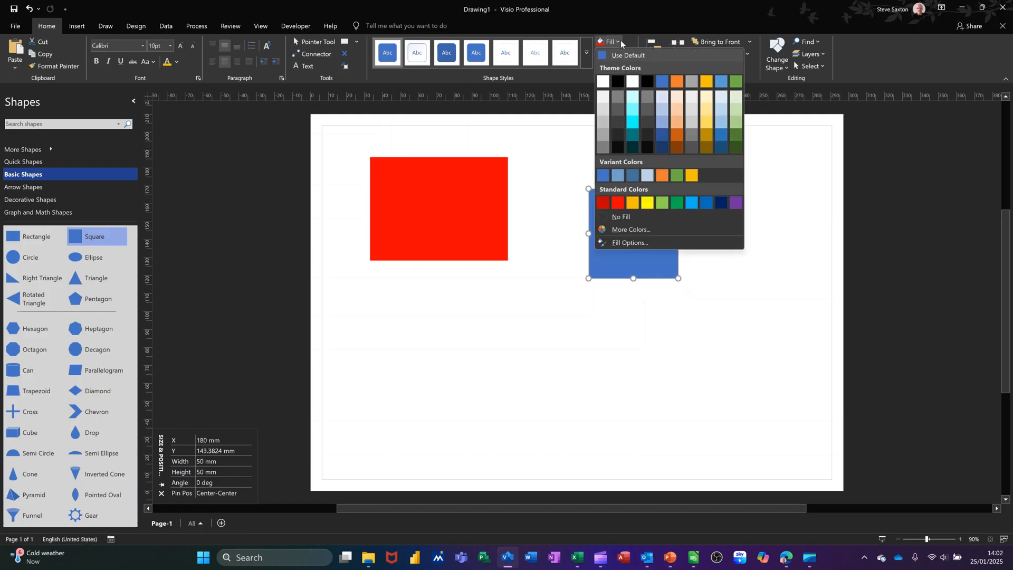
pyautogui.click(633, 121)
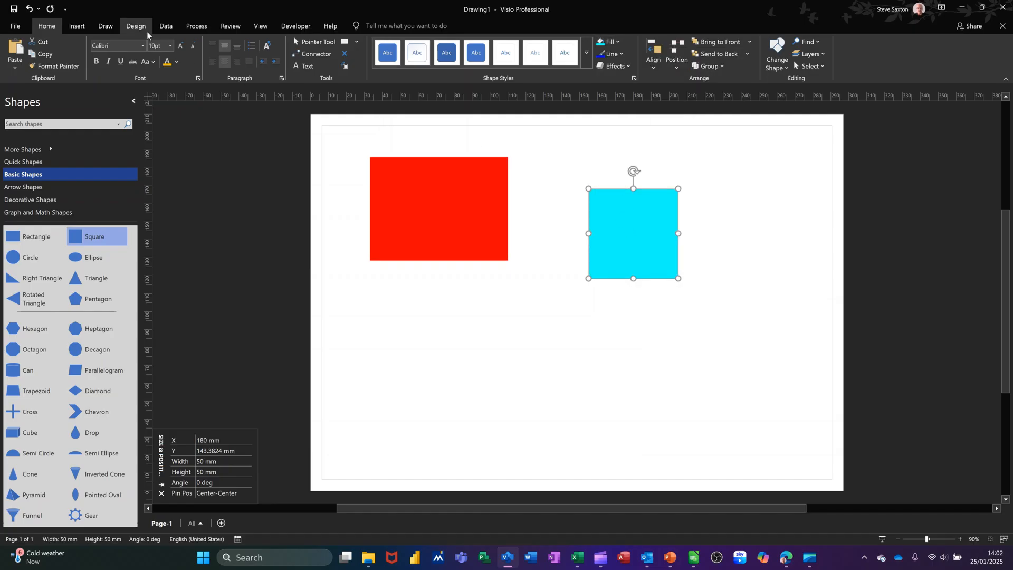
# - Try out different Professional, Modern and Trendy themes on the drawing, including the dark teal ones
pyautogui.click(135, 22)
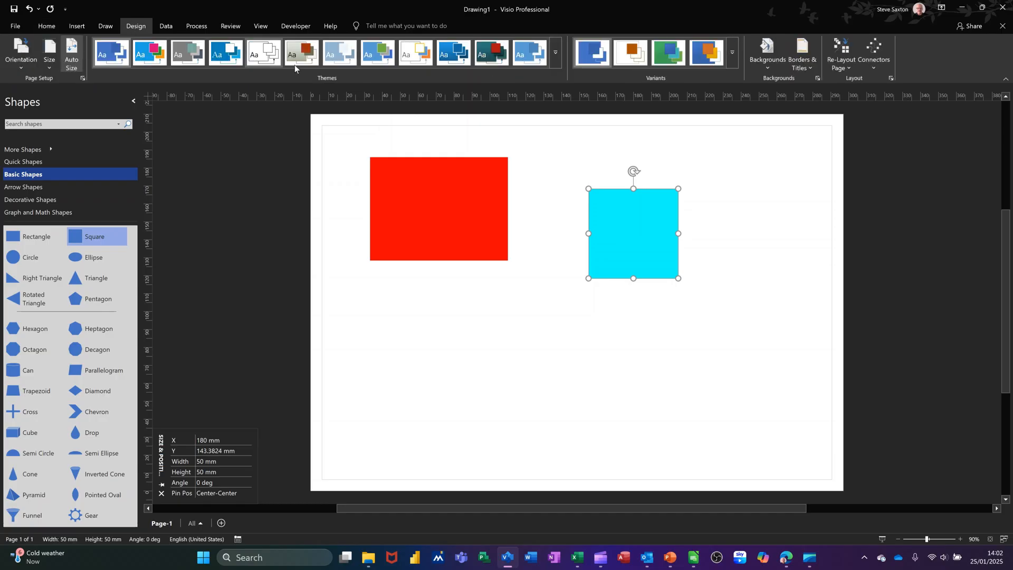
pyautogui.click(485, 50)
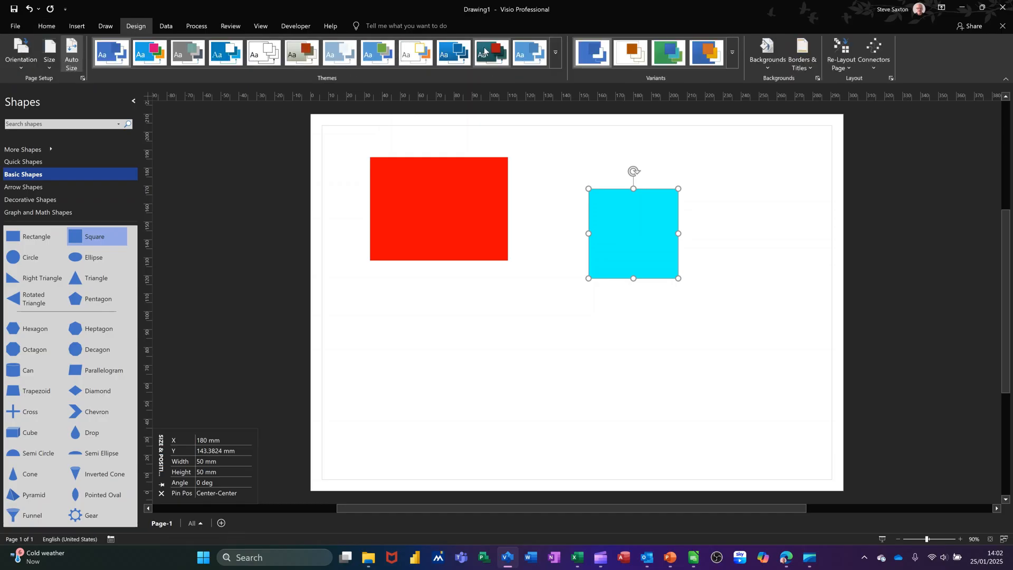
pyautogui.click(485, 50)
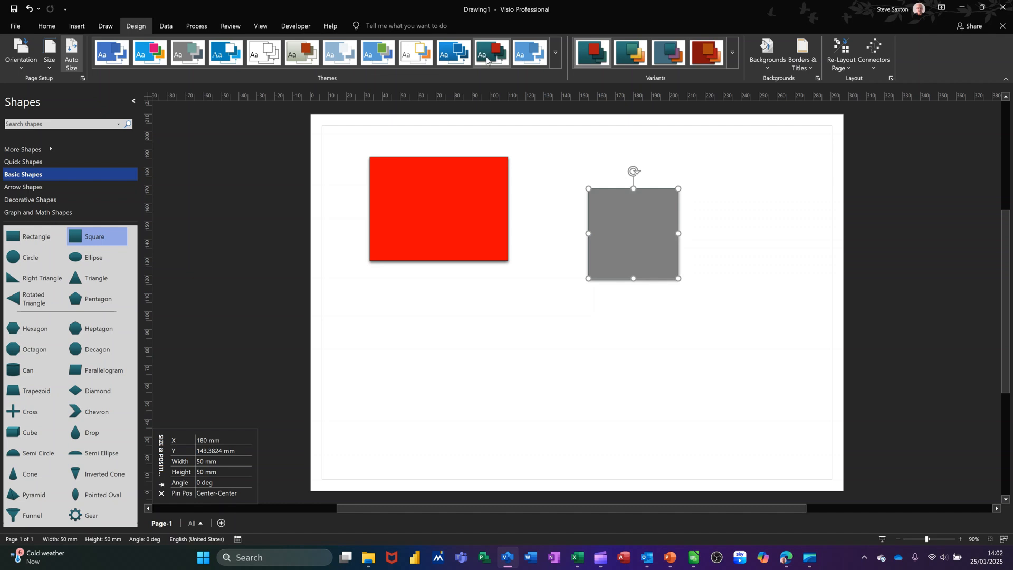
pyautogui.click(558, 63)
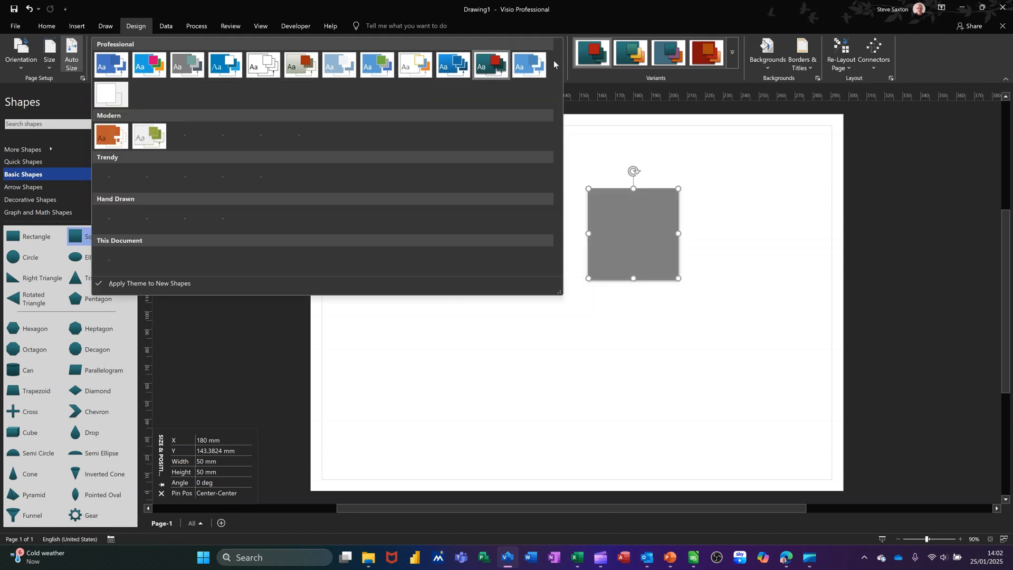
pyautogui.click(258, 139)
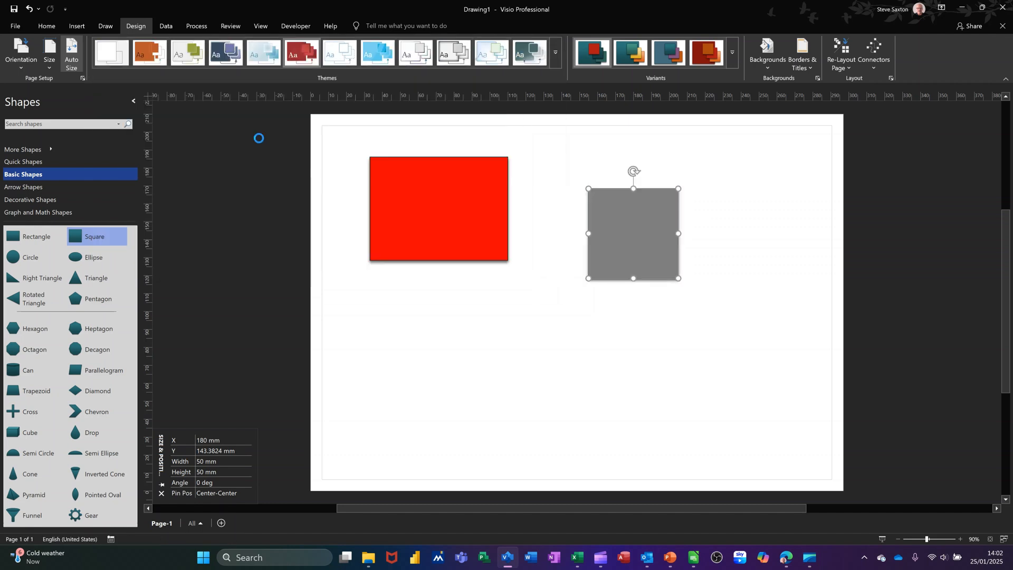
pyautogui.click(464, 179)
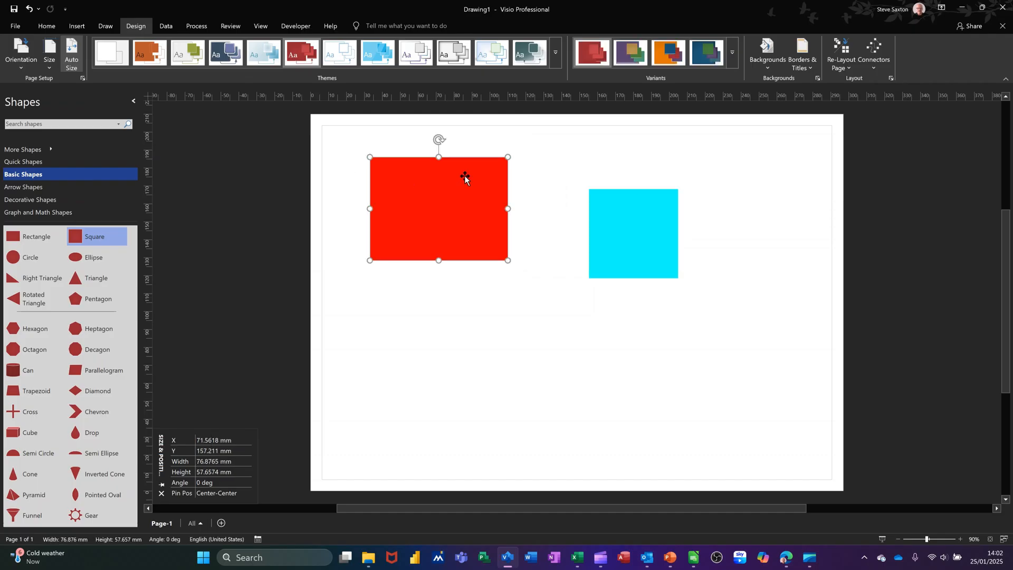
pyautogui.click(530, 53)
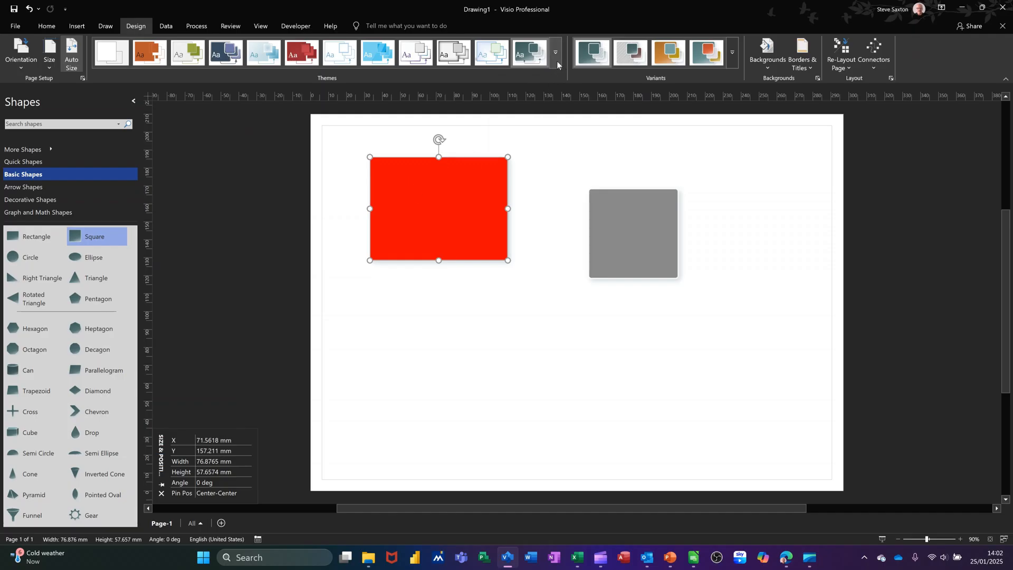
# - Apply the dark red theme from the Modern group to the drawing
pyautogui.click(558, 66)
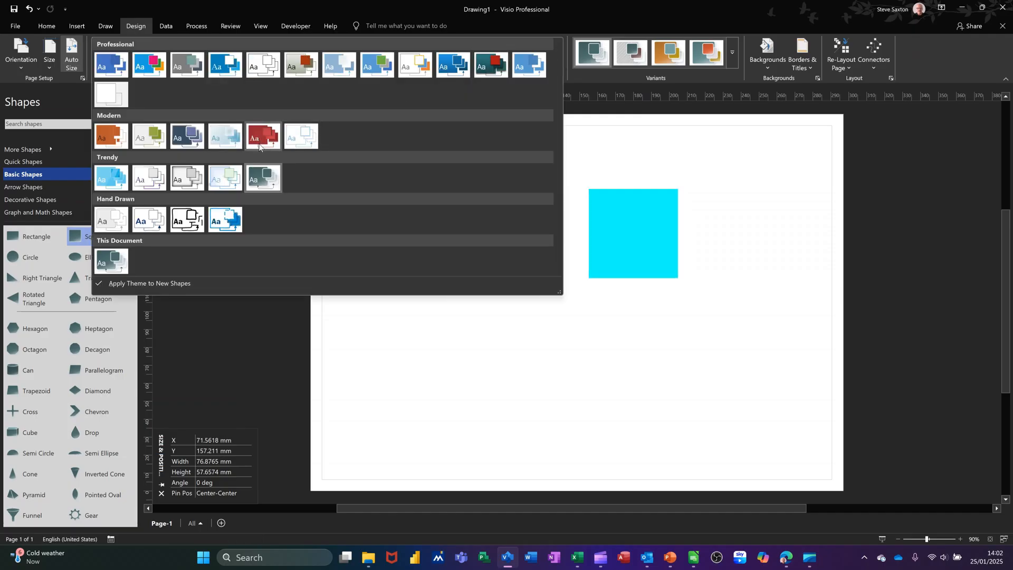
pyautogui.click(263, 136)
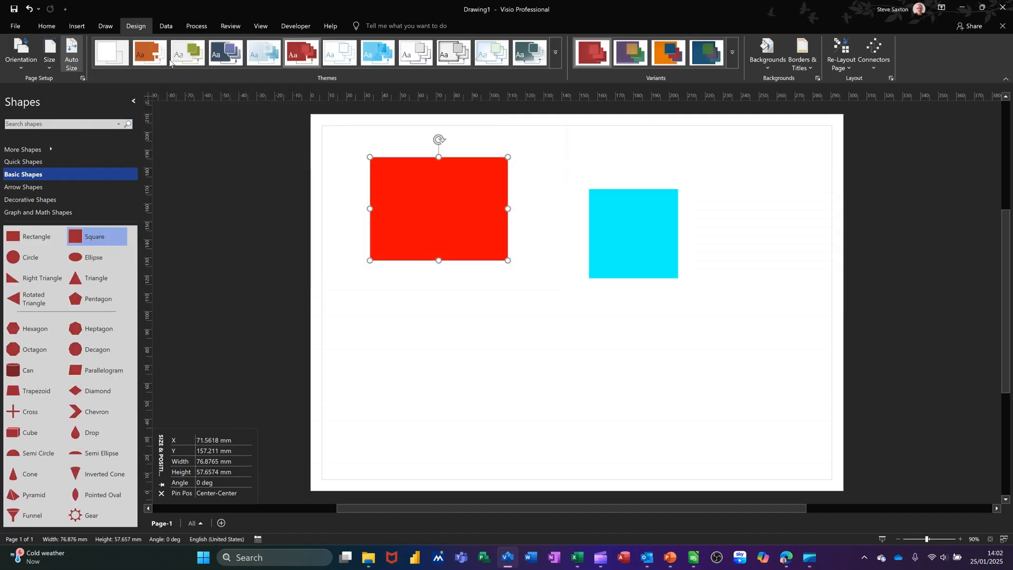
pyautogui.click(47, 26)
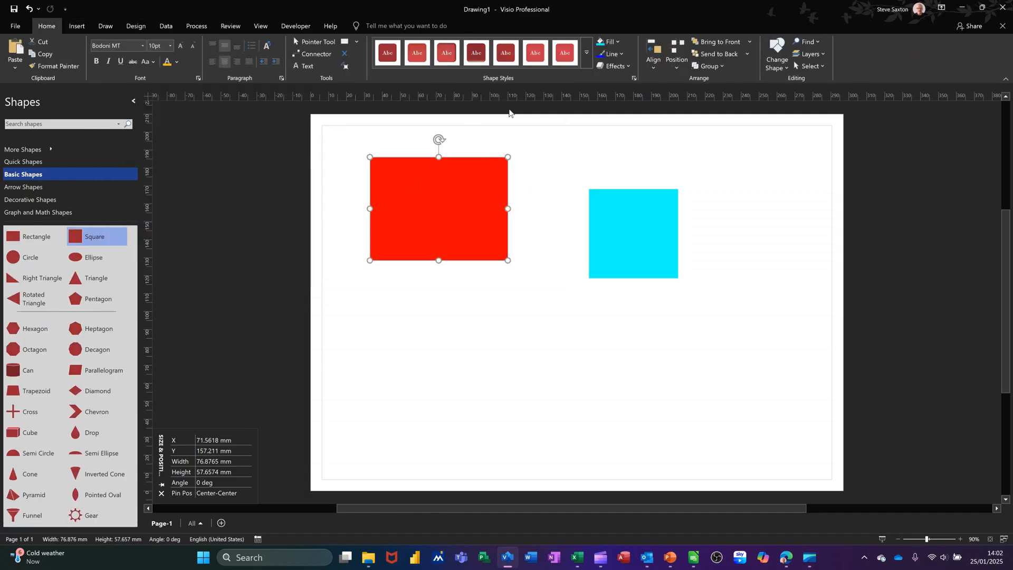
# - Fill the red rectangle with white and reapply the dark red theme to the drawing
pyautogui.click(610, 42)
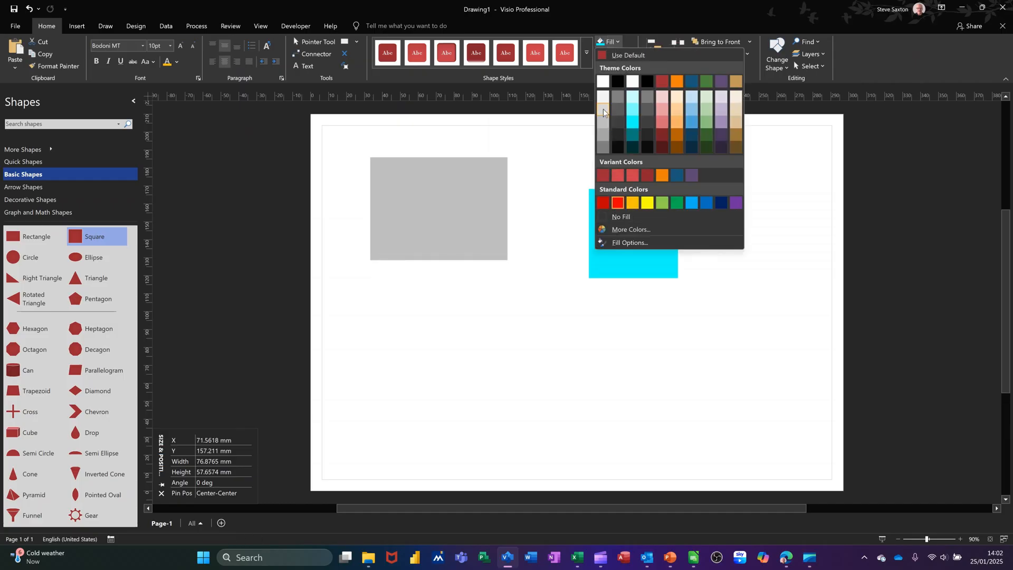
pyautogui.click(601, 83)
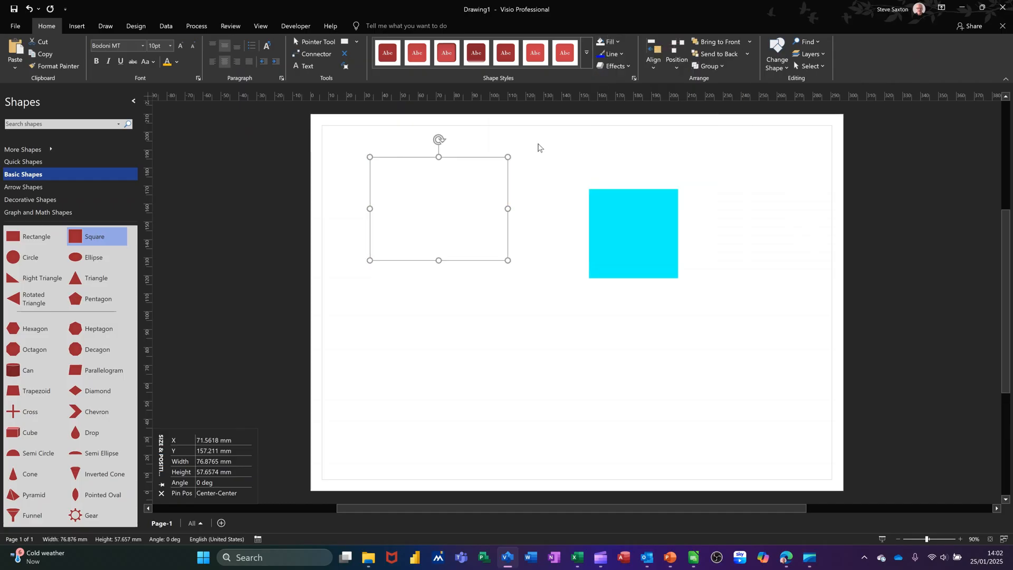
pyautogui.click(147, 28)
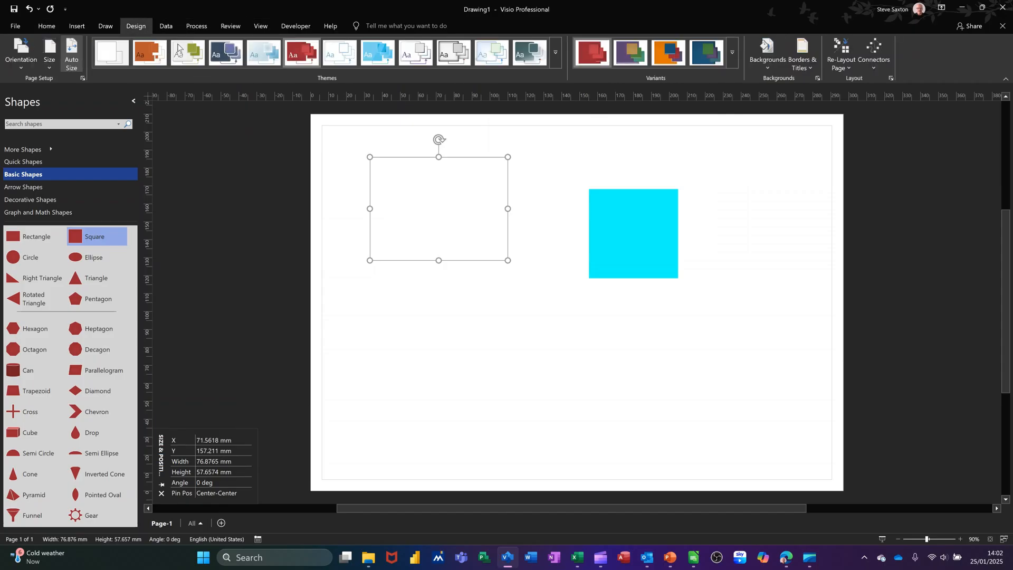
pyautogui.click(299, 59)
pyautogui.click(532, 222)
pyautogui.click(477, 215)
pyautogui.click(49, 26)
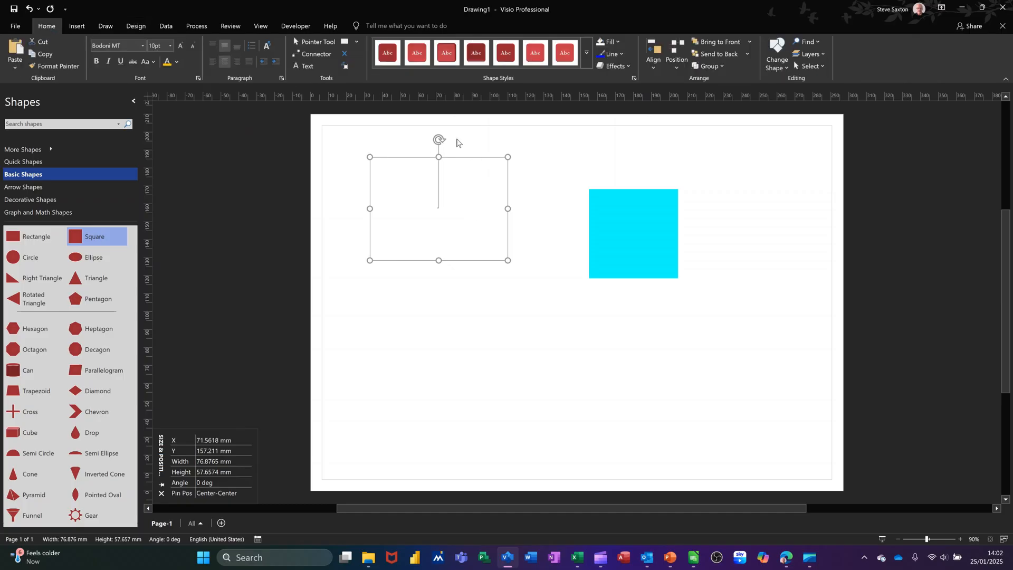
# - Fill the rectangle with the light red variant colour and give it the blue theme style from the second row
pyautogui.click(618, 43)
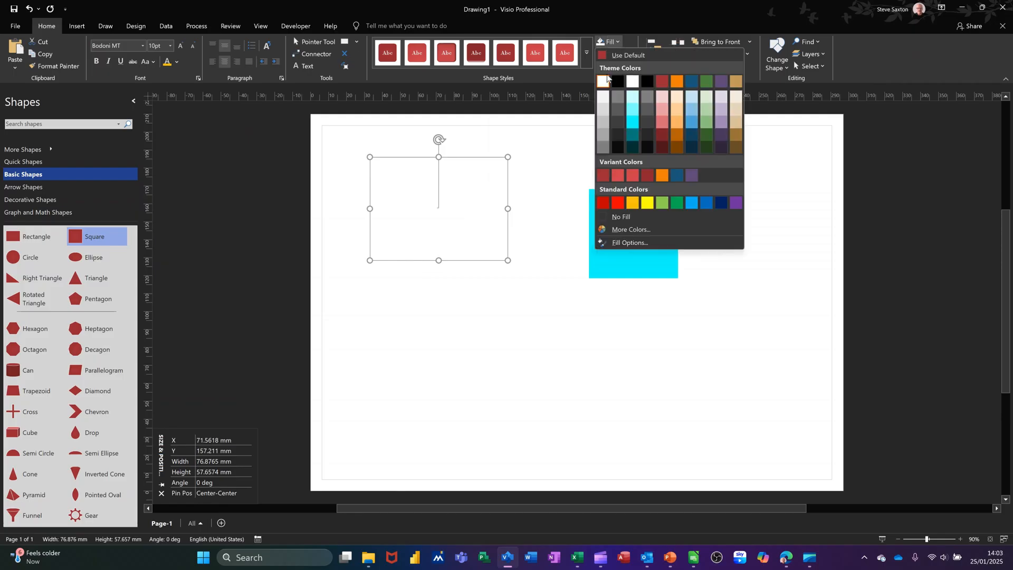
pyautogui.click(618, 174)
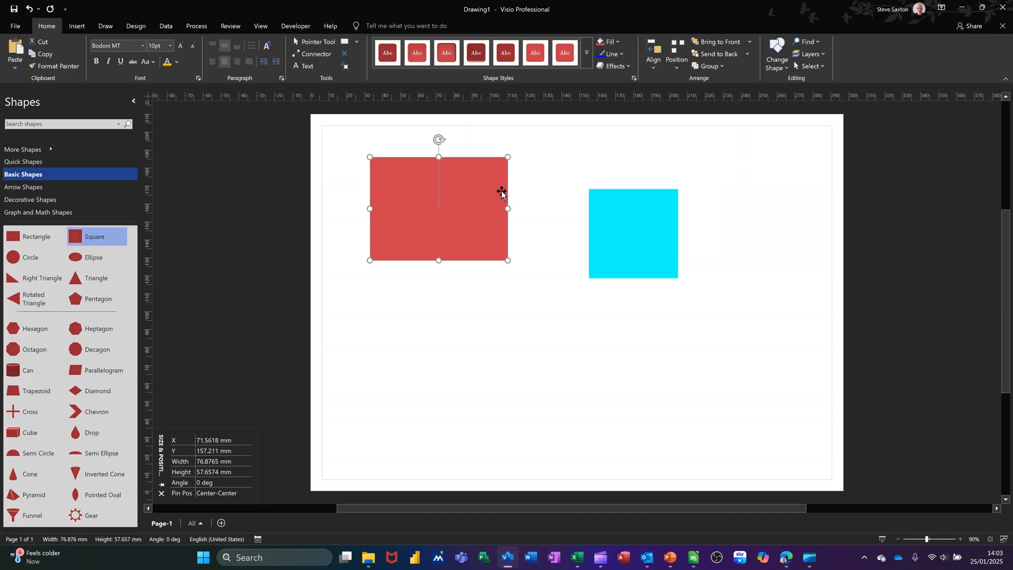
pyautogui.click(589, 58)
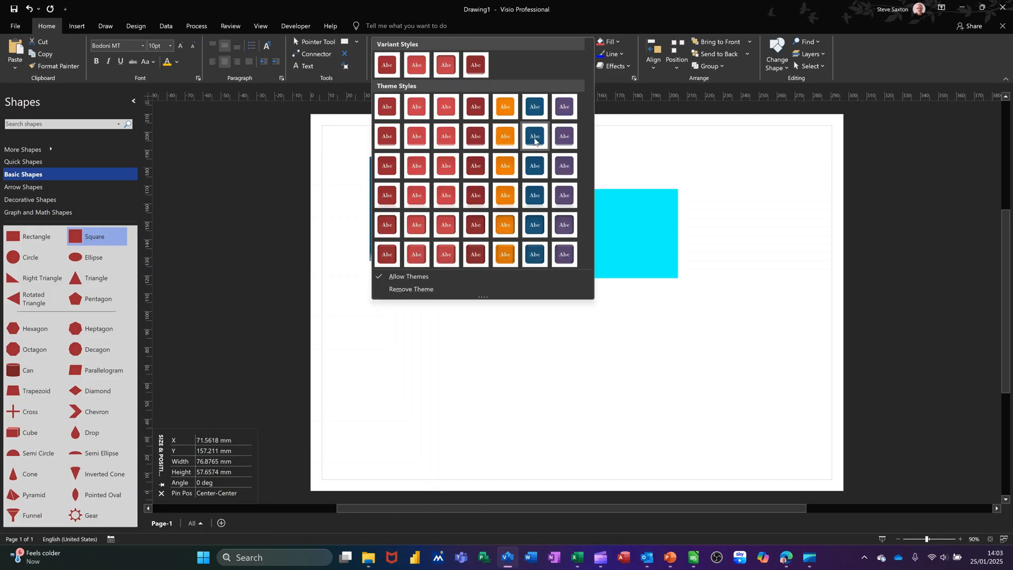
pyautogui.click(534, 139)
# - Apply the orange theme style from the fourth row to both shapes and move them up-left, centring the square at about X 164 mm, Y 160 mm
pyautogui.click(622, 217)
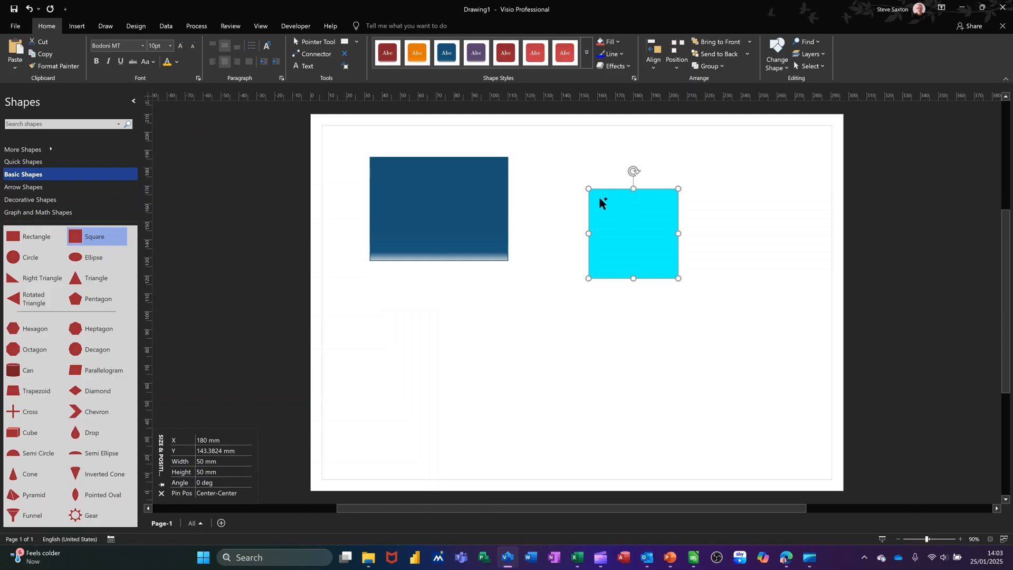
pyautogui.hotkey('ctrl', 'a')
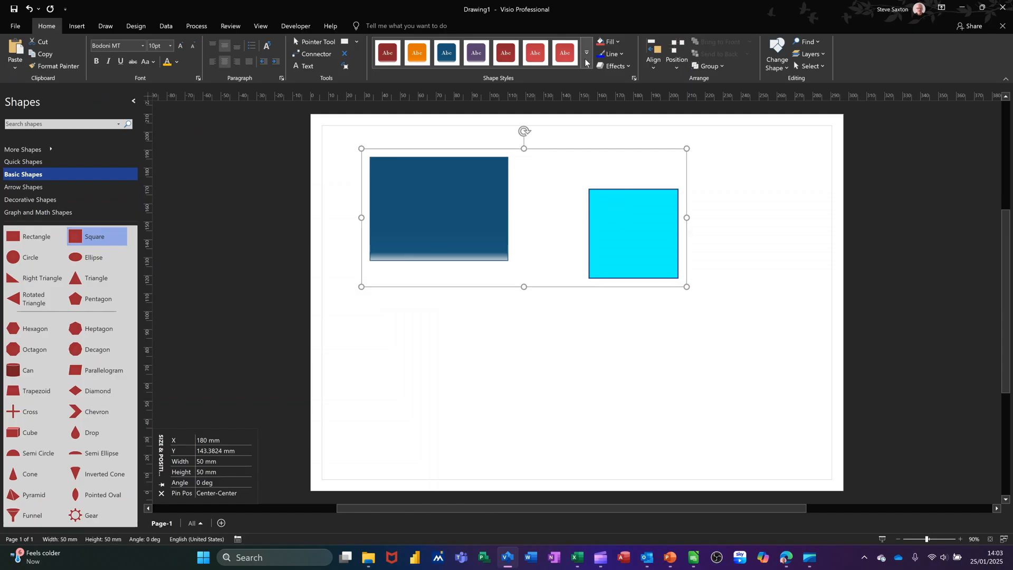
pyautogui.click(585, 63)
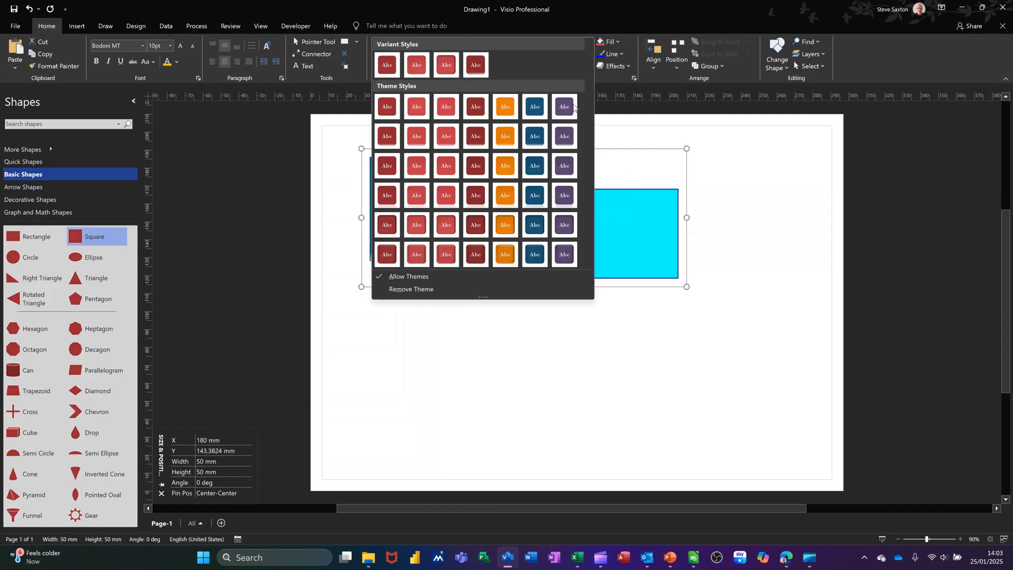
pyautogui.click(504, 197)
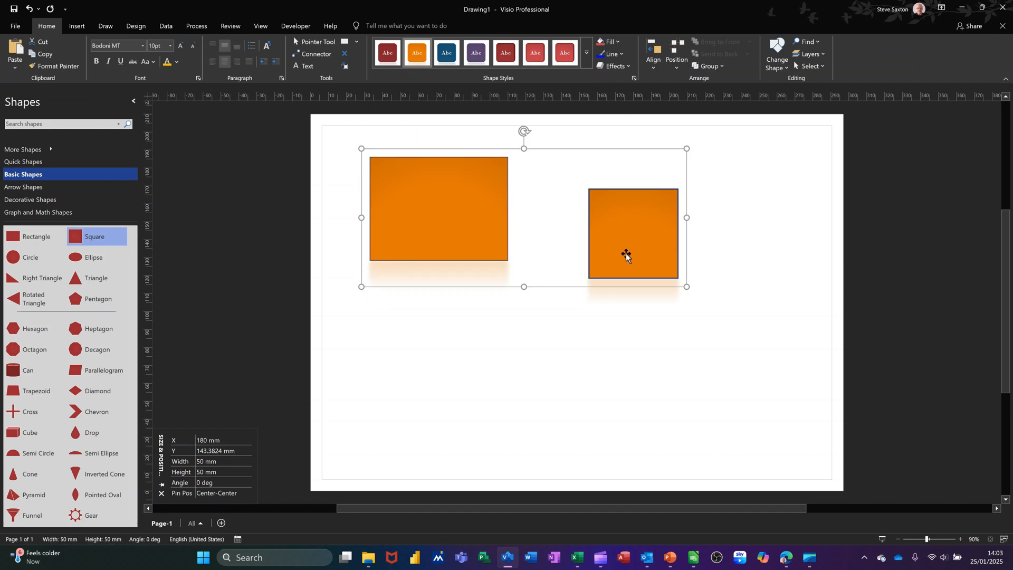
pyautogui.moveTo(625, 246); pyautogui.dragTo(605, 224)
pyautogui.click(679, 251)
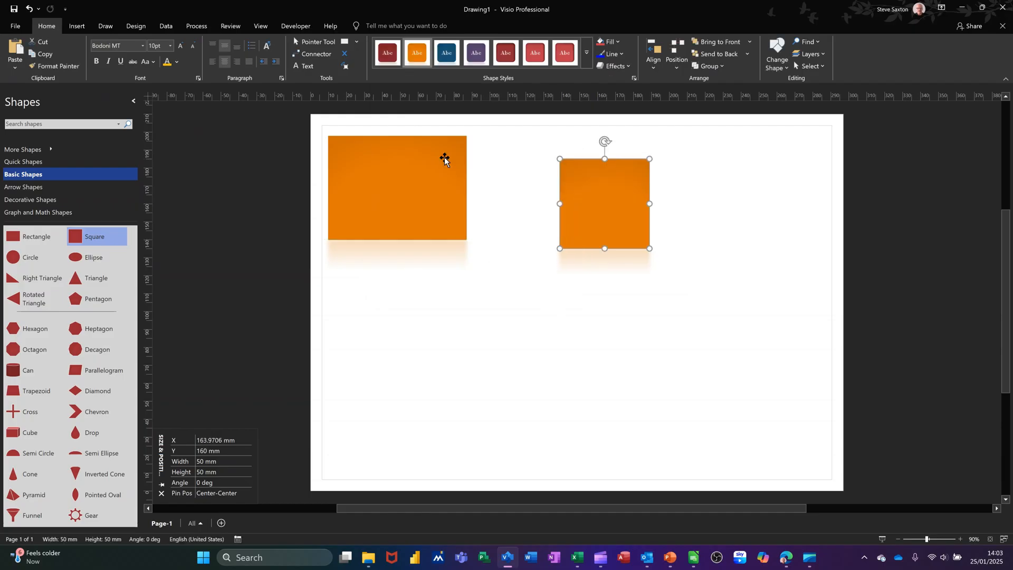
# - Connect the rectangle's right side to the square's left side and draw two loose connectors below the shapes
pyautogui.click(315, 55)
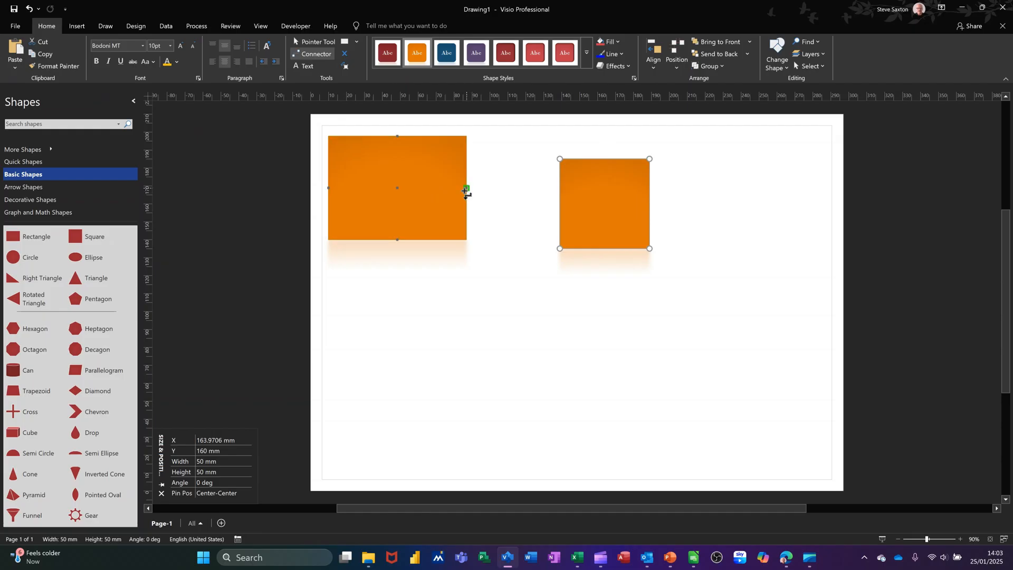
pyautogui.moveTo(468, 190); pyautogui.dragTo(563, 201)
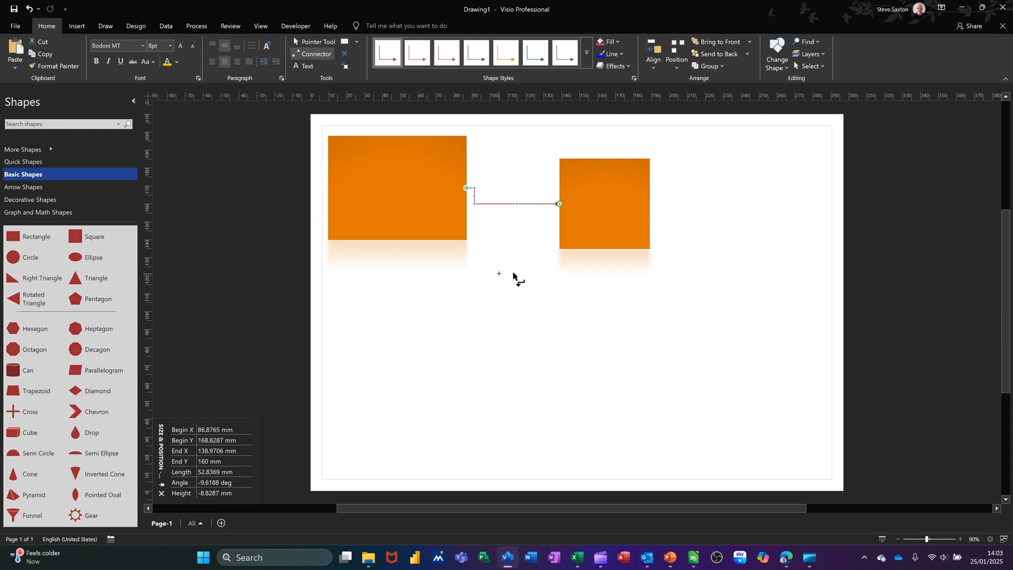
pyautogui.moveTo(490, 271); pyautogui.dragTo(548, 308)
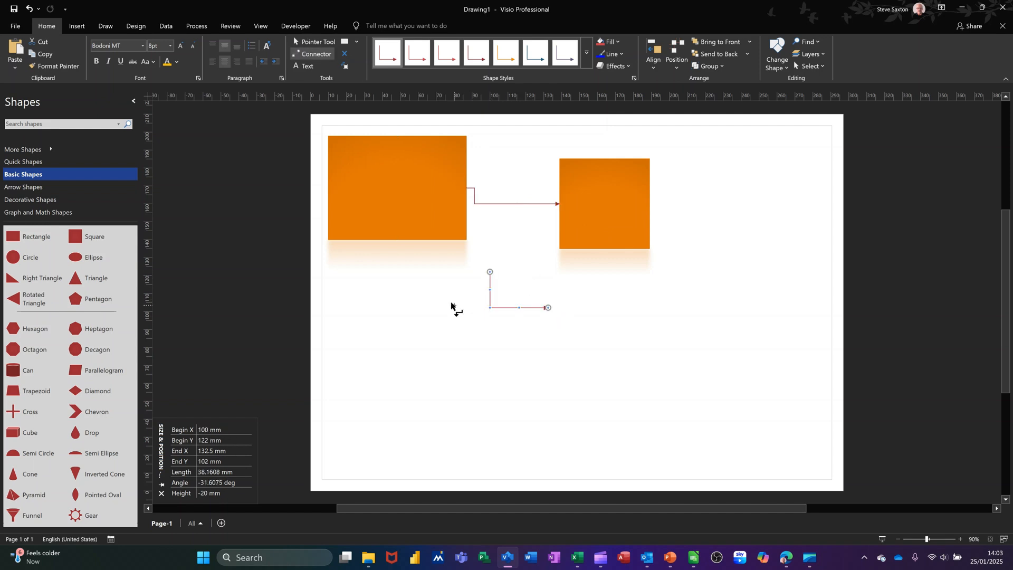
pyautogui.moveTo(407, 286)
pyautogui.mouseDown()
pyautogui.moveTo(438, 353)
pyautogui.moveTo(458, 353)
pyautogui.moveTo(445, 357)
pyautogui.mouseUp()
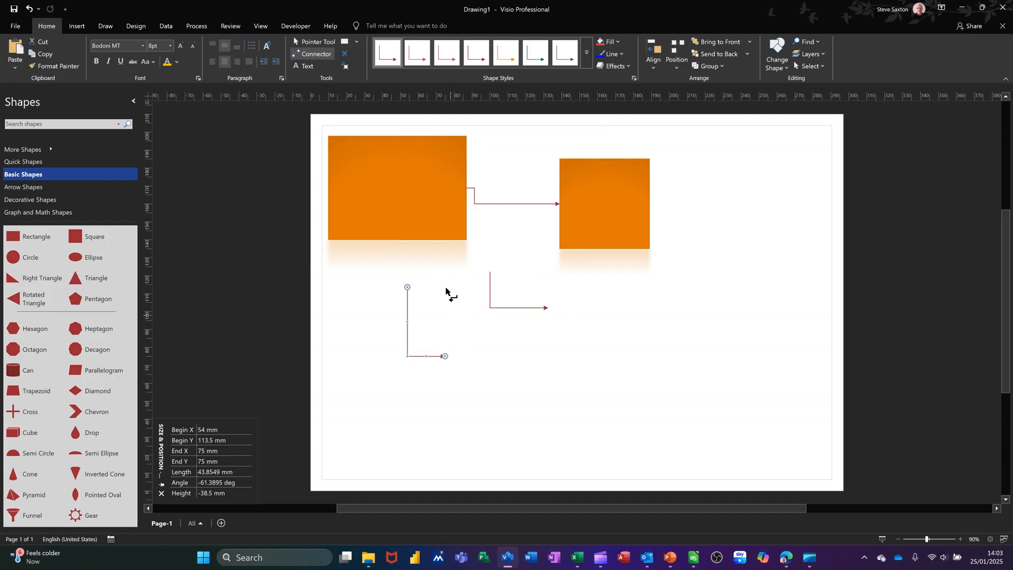
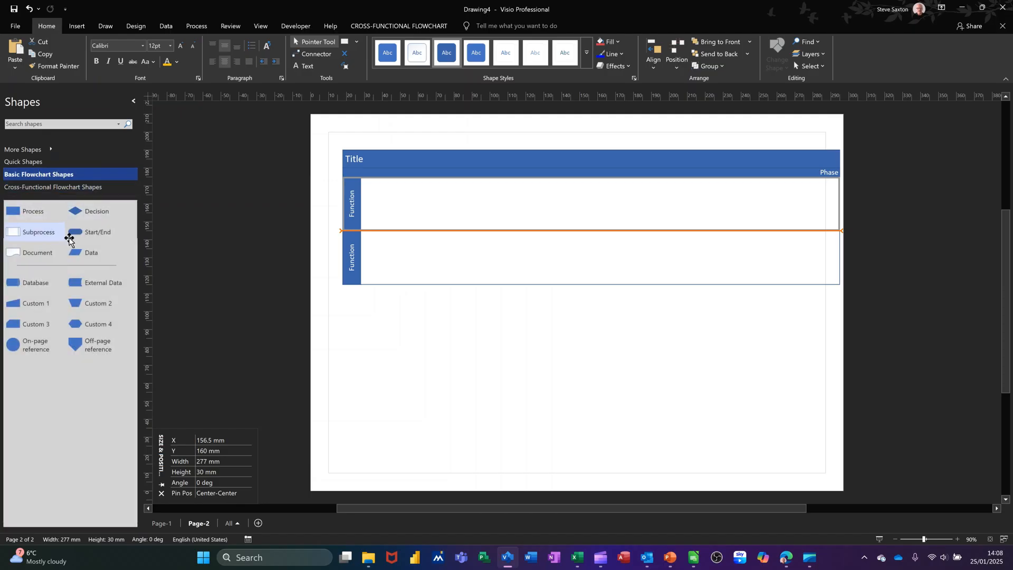
# - In the upper swimlane, place a Start/End shape at X 55 mm and a connected Process at X 105 mm, both at Y 162.5 mm
pyautogui.moveTo(76, 234); pyautogui.dragTo(409, 199)
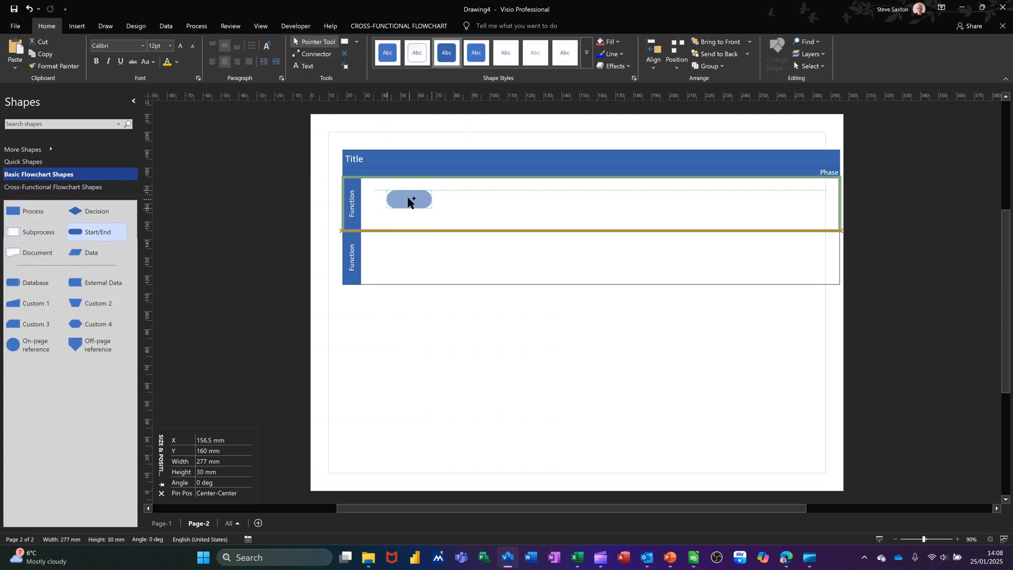
pyautogui.click(312, 55)
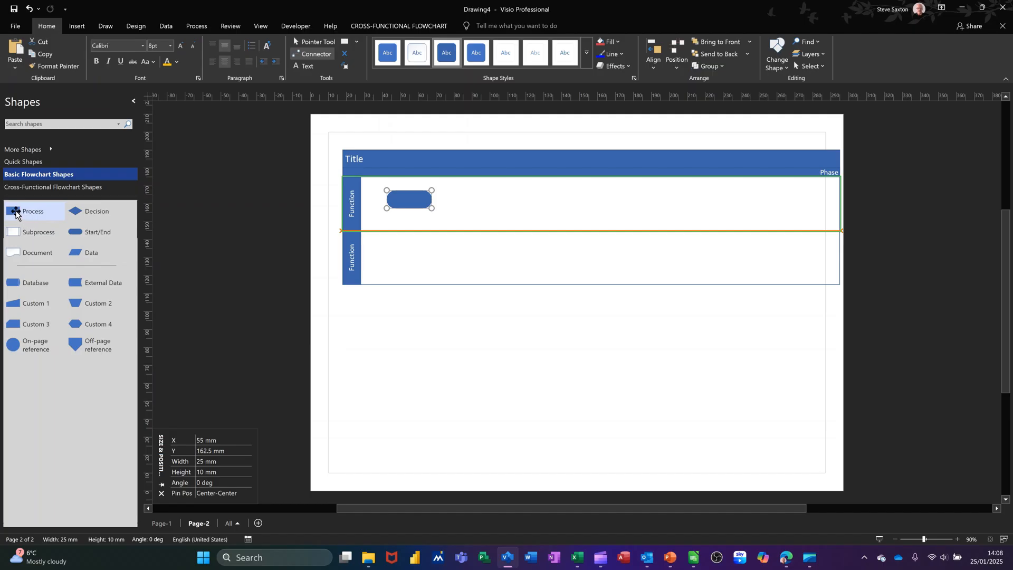
pyautogui.moveTo(13, 211); pyautogui.dragTo(499, 198)
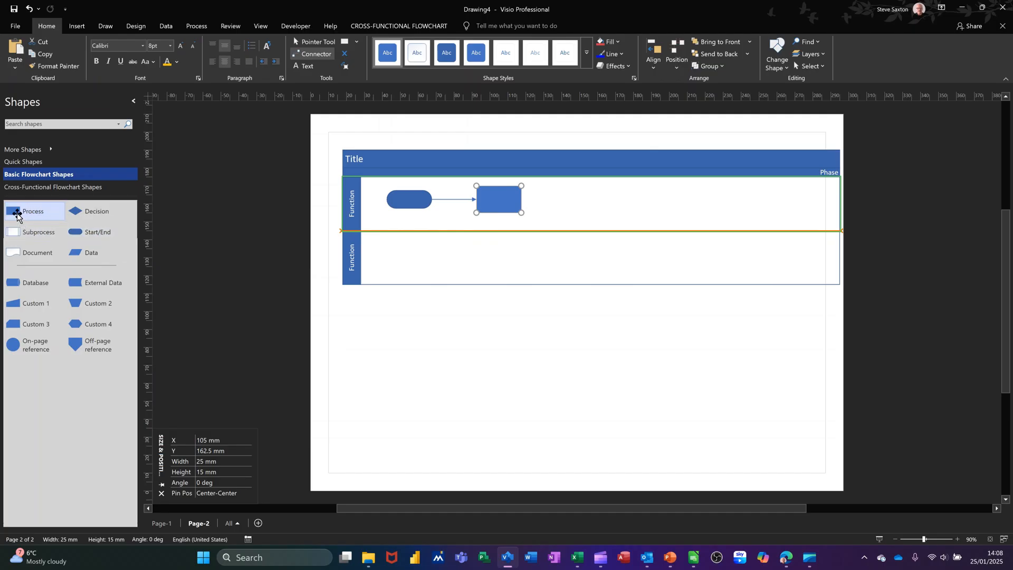
# - Add two connected Process shapes to the lower swimlane at X 107.5 mm and X 152.5 mm, both at Y 127.5 mm
pyautogui.moveTo(147, 262); pyautogui.dragTo(500, 264)
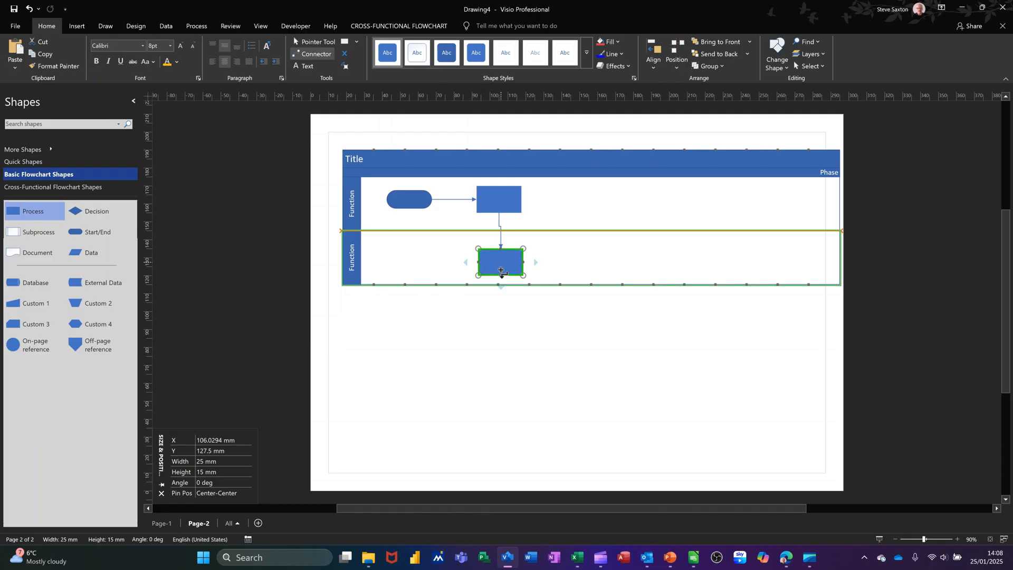
pyautogui.hotkey('ctrl', 'z')
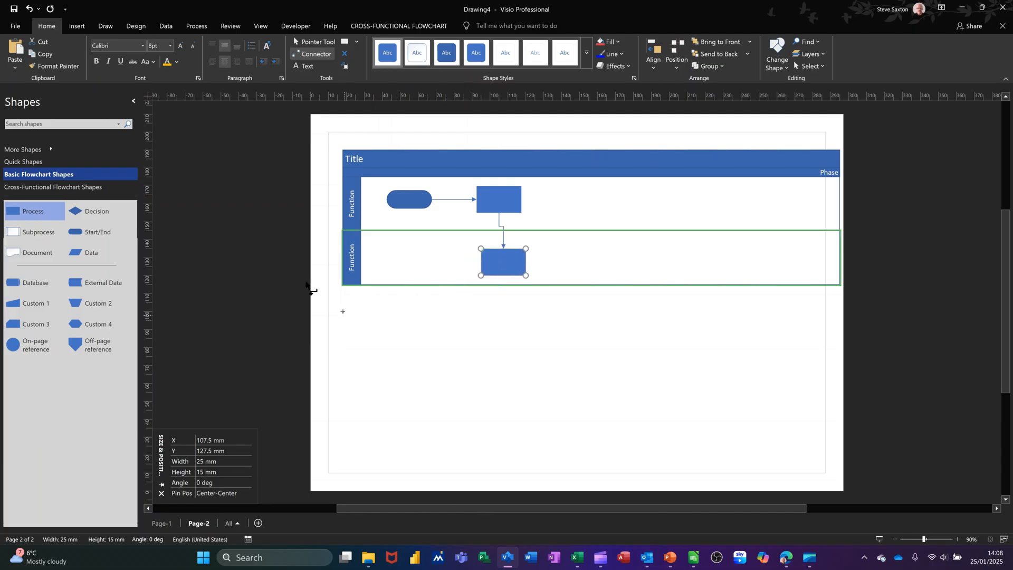
pyautogui.moveTo(36, 218); pyautogui.dragTo(584, 259)
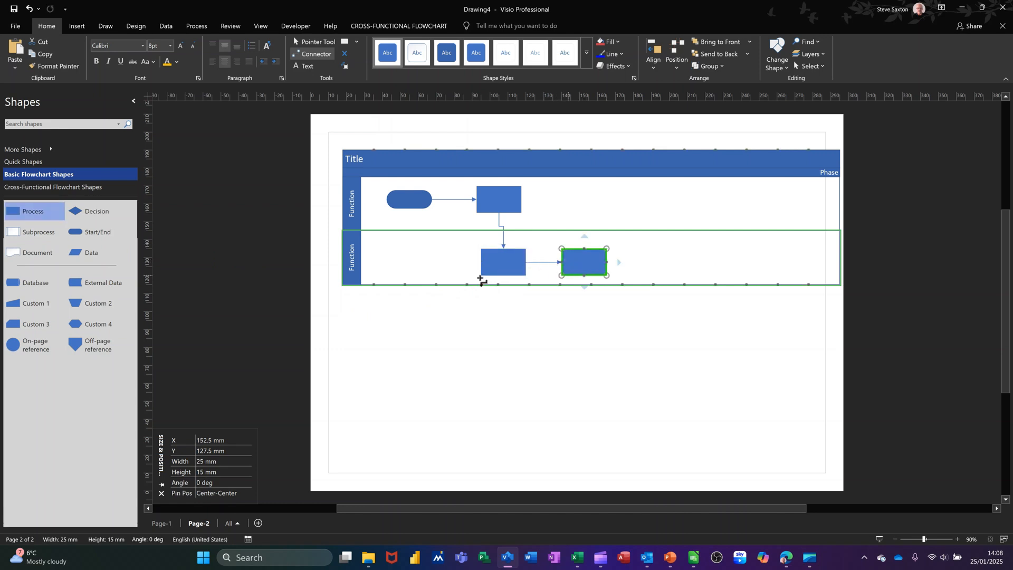
# - Continue the flow in the upper swimlane with a connected Decision at X 152.5 mm and a Start/End shape at X 205 mm
pyautogui.moveTo(77, 214); pyautogui.dragTo(588, 207)
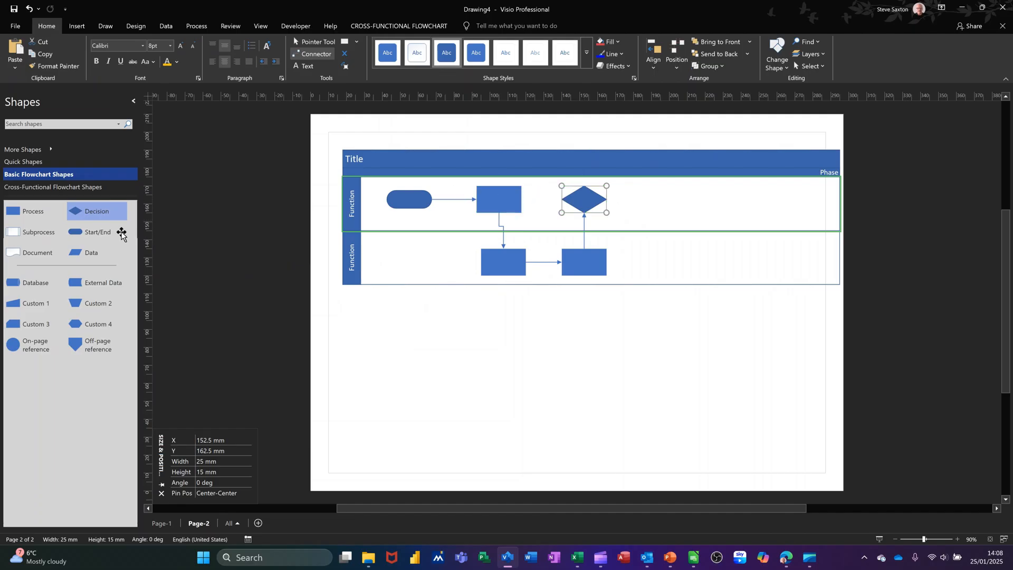
pyautogui.moveTo(98, 232); pyautogui.dragTo(678, 200)
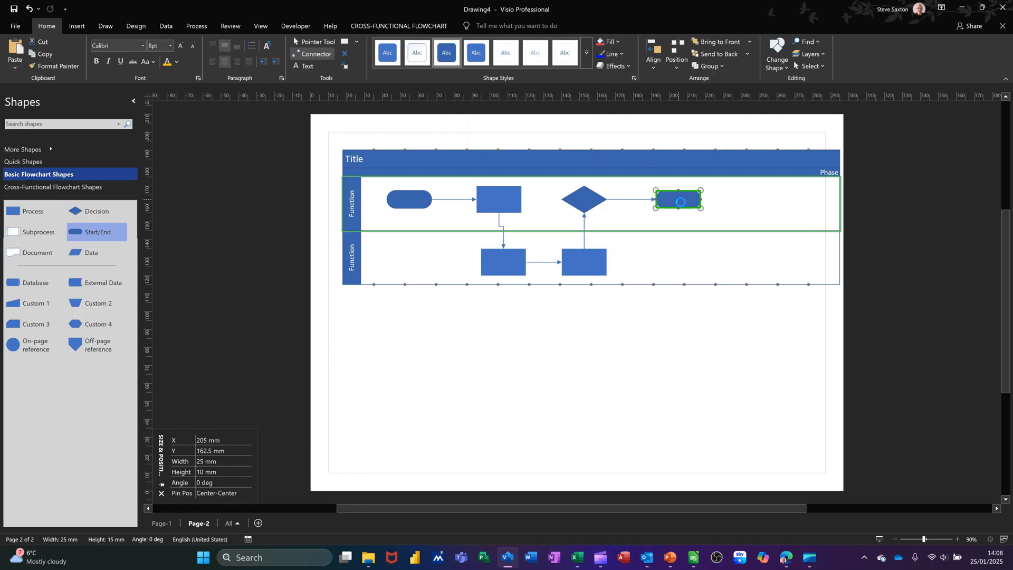
# - Apply the dark teal and red theme to the flowchart and add the world map background
pyautogui.click(145, 27)
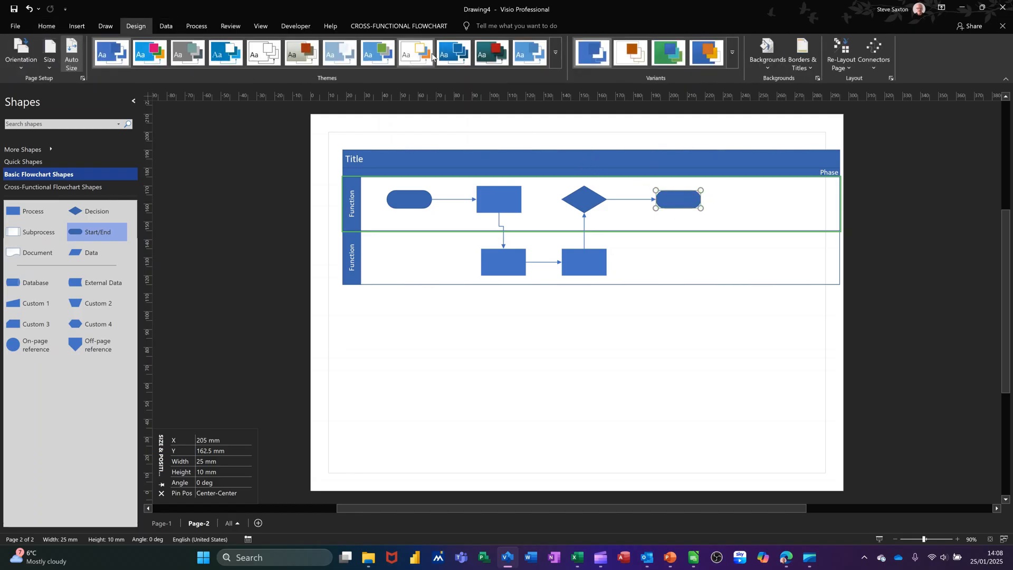
pyautogui.click(486, 55)
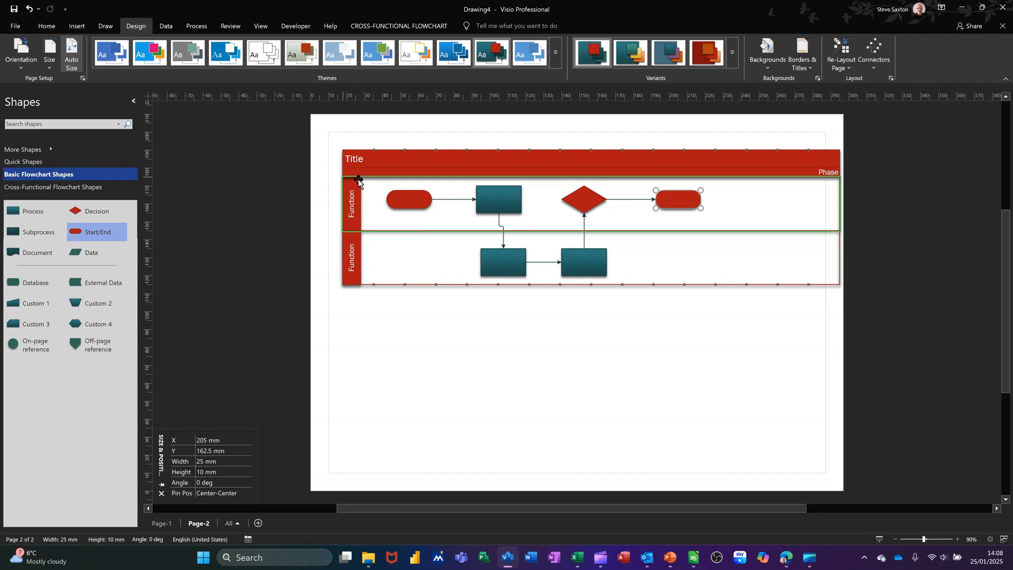
pyautogui.click(766, 65)
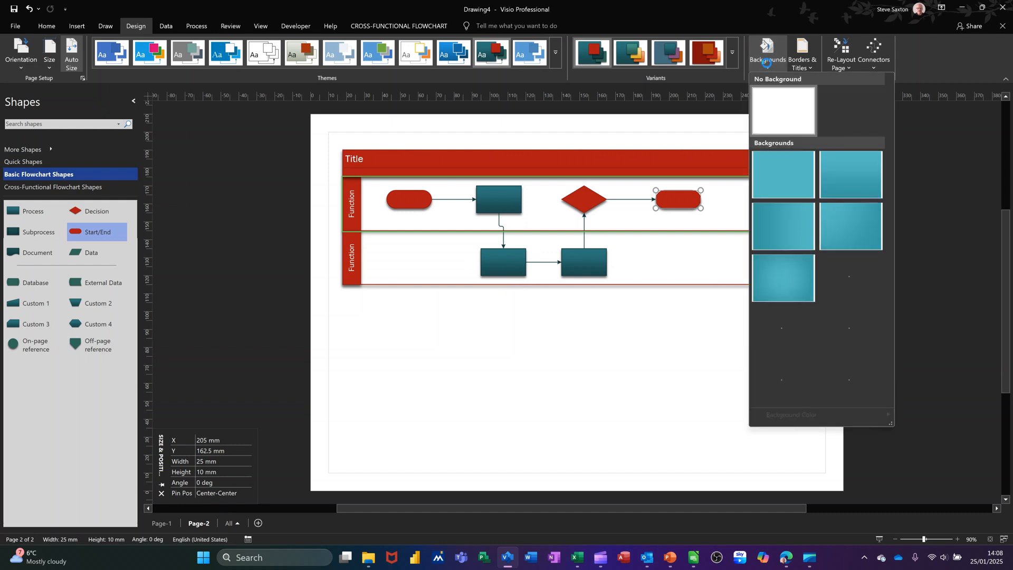
pyautogui.click(837, 270)
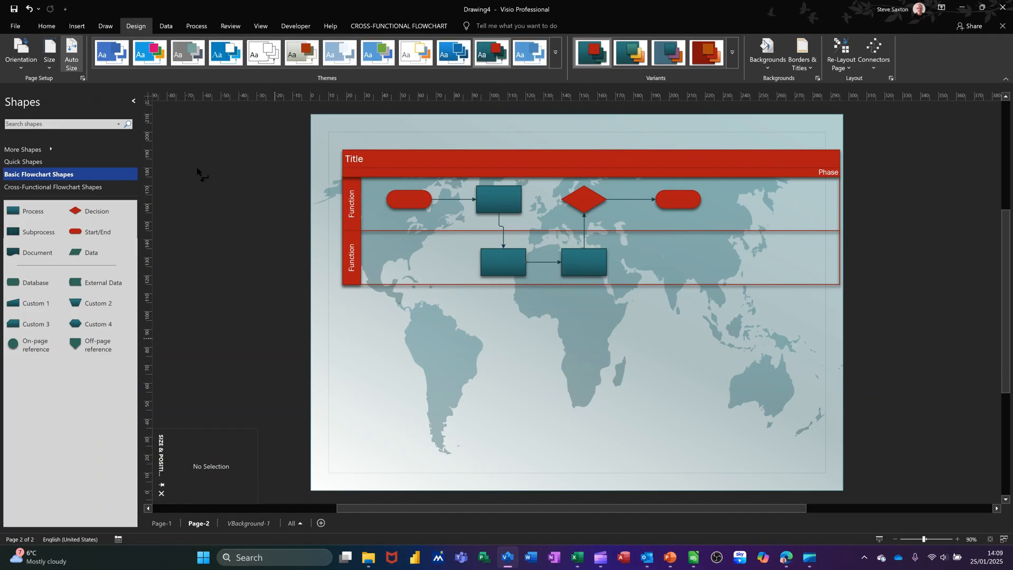
# - Add the first border and title design, with title bar, date and page number, to the flowchart page
pyautogui.click(44, 27)
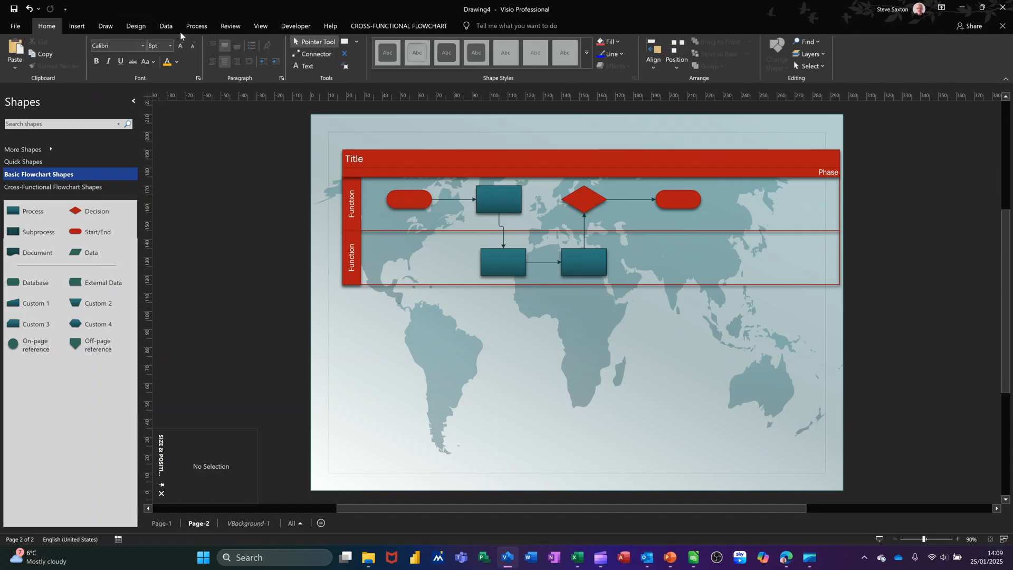
pyautogui.click(139, 28)
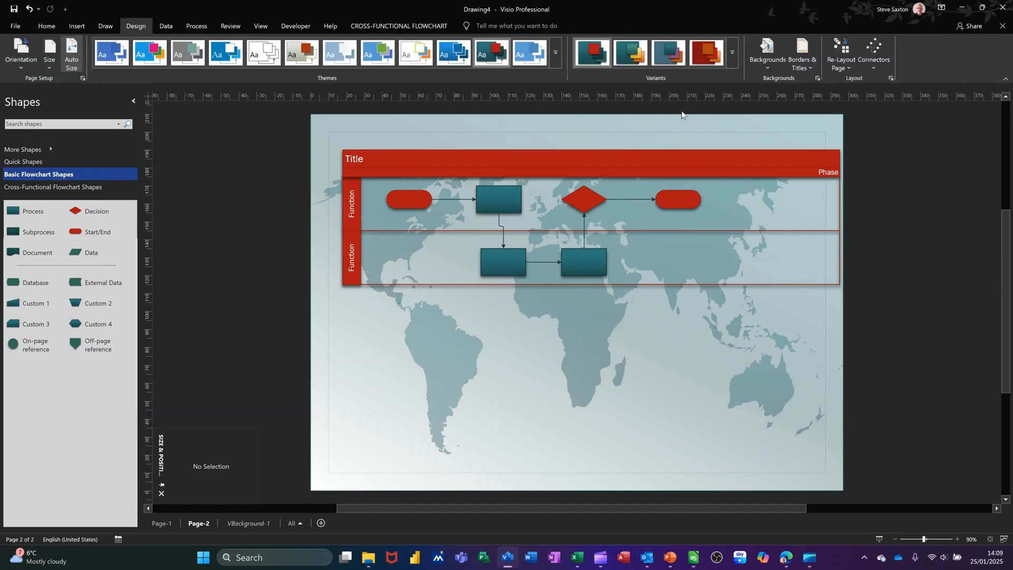
pyautogui.click(802, 55)
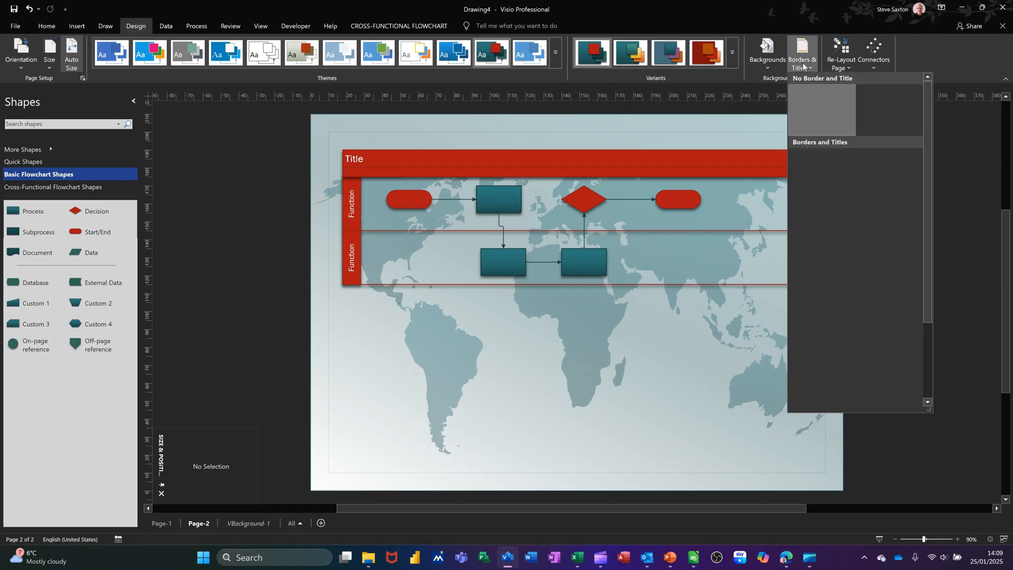
pyautogui.click(823, 179)
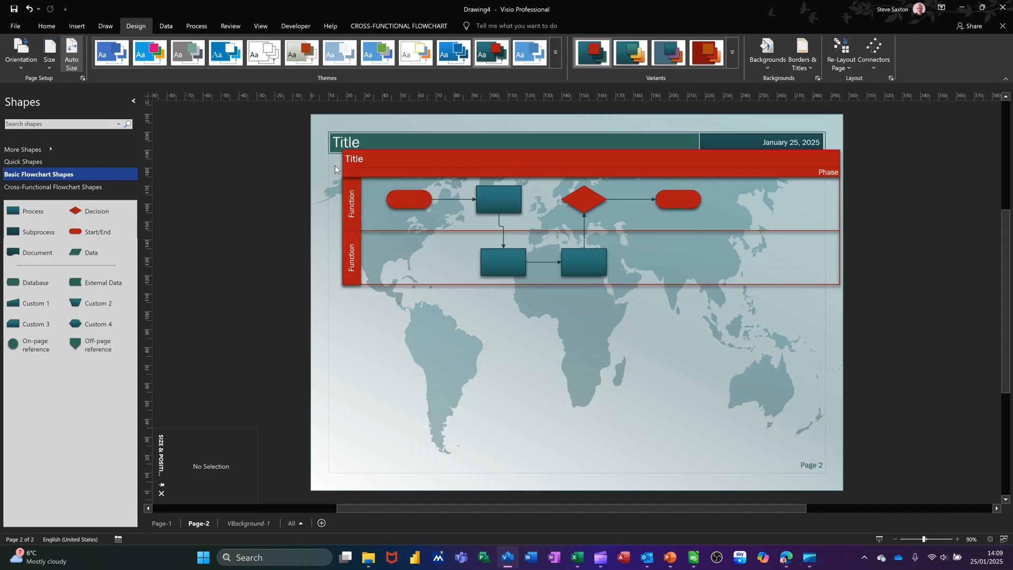
# - Move the swimlane flowchart down clear of the page's title bar and open the VBackground-1 page
pyautogui.moveTo(369, 164); pyautogui.dragTo(361, 190)
pyautogui.click(436, 138)
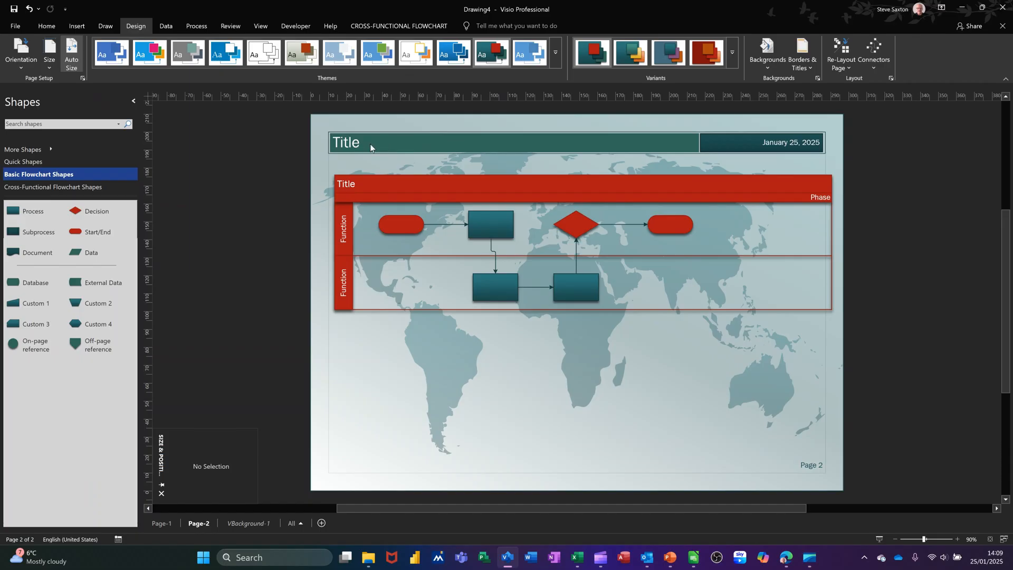
pyautogui.click(236, 527)
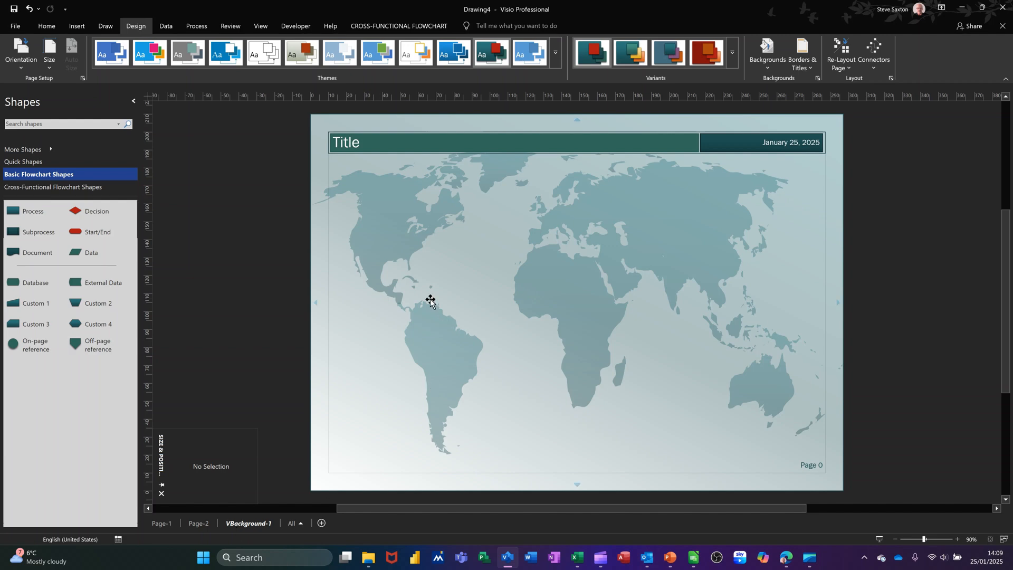
# - Replace the title text on the background page with "Process" and return to Page-2
pyautogui.click(360, 144)
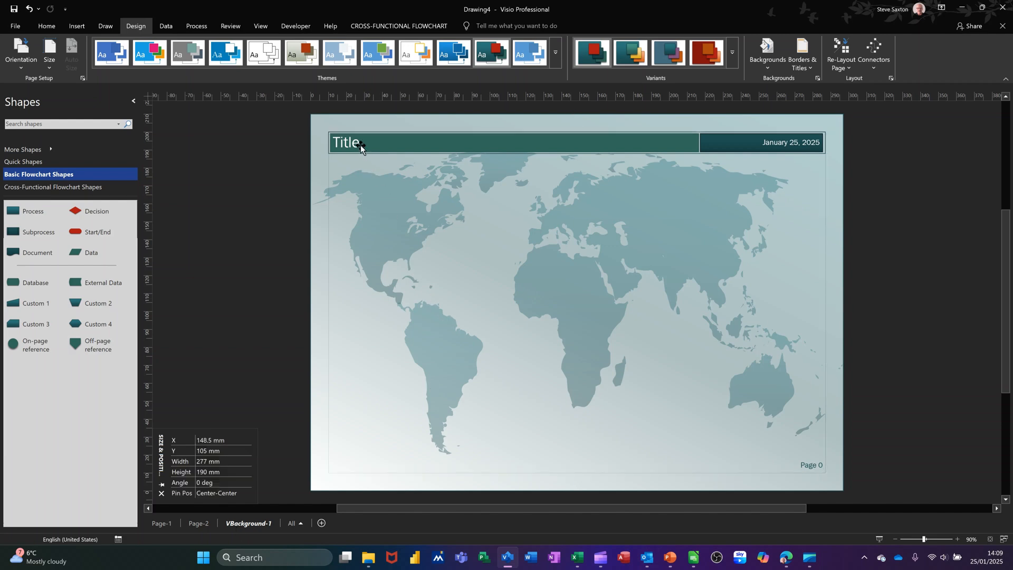
pyautogui.doubleClick(360, 145)
pyautogui.write('Process')
pyautogui.click(535, 262)
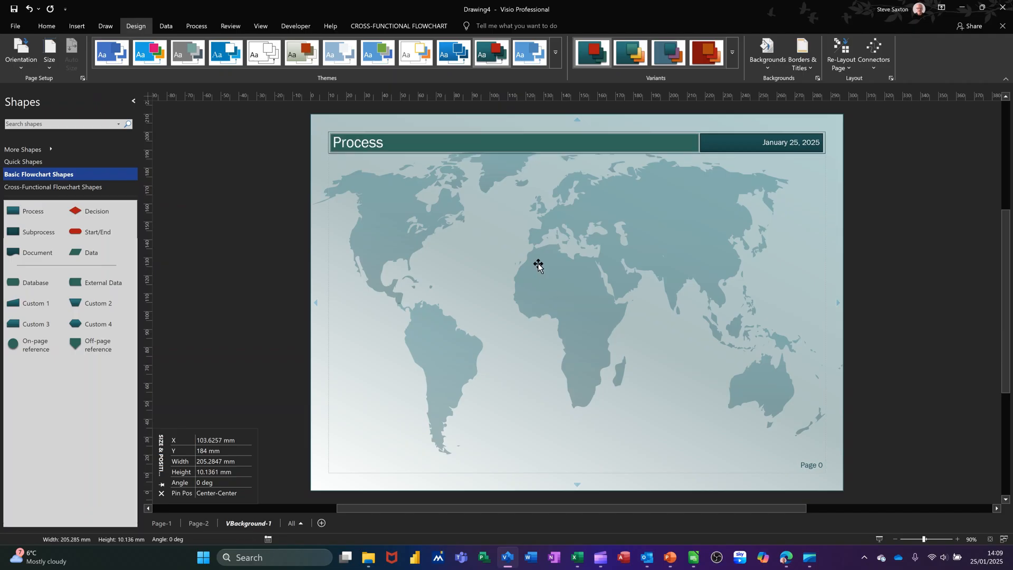
pyautogui.click(200, 522)
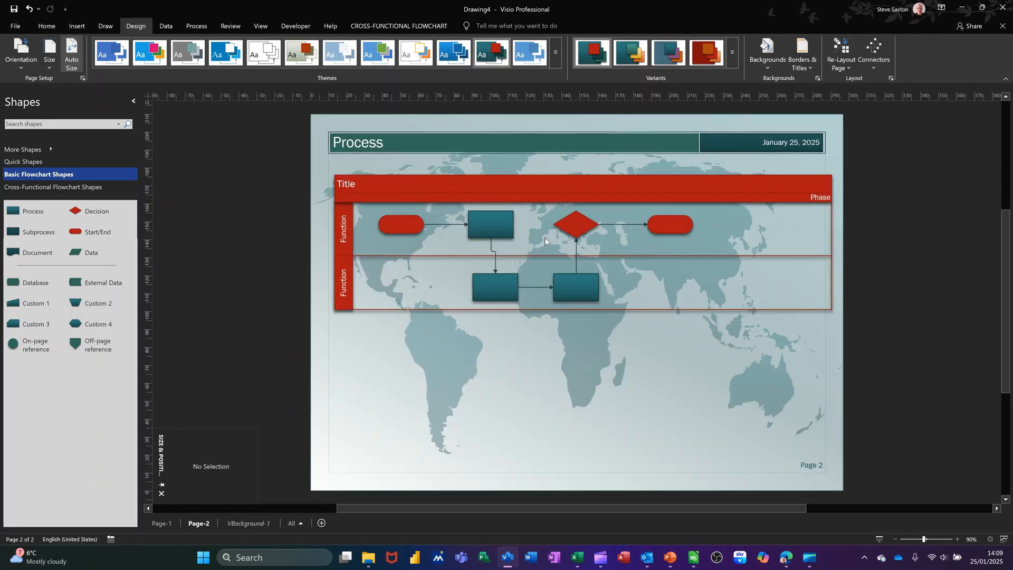
# - Assign VBackground-1 as the background of Page-1 in its page properties
pyautogui.click(162, 524)
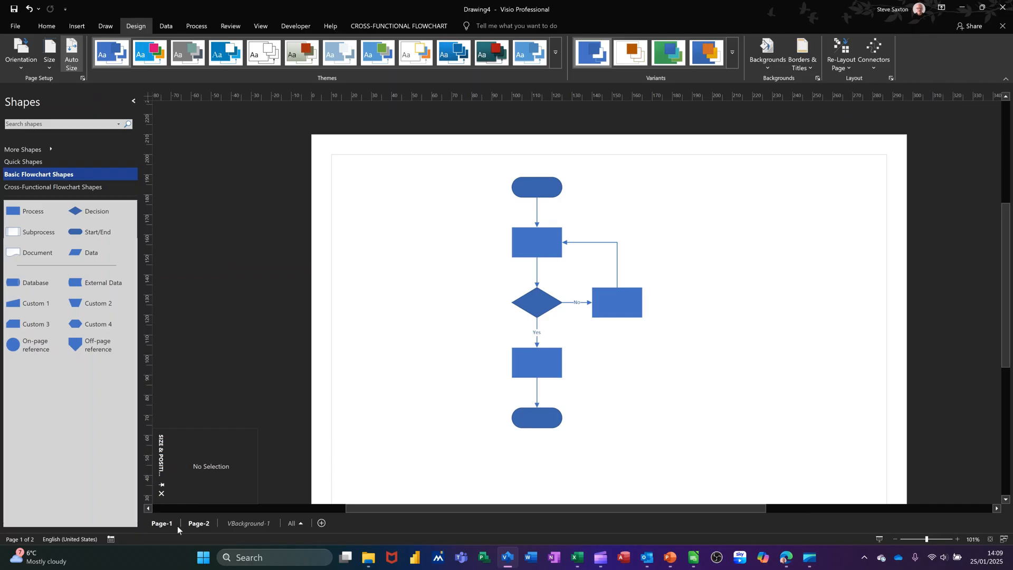
pyautogui.rightClick(162, 524)
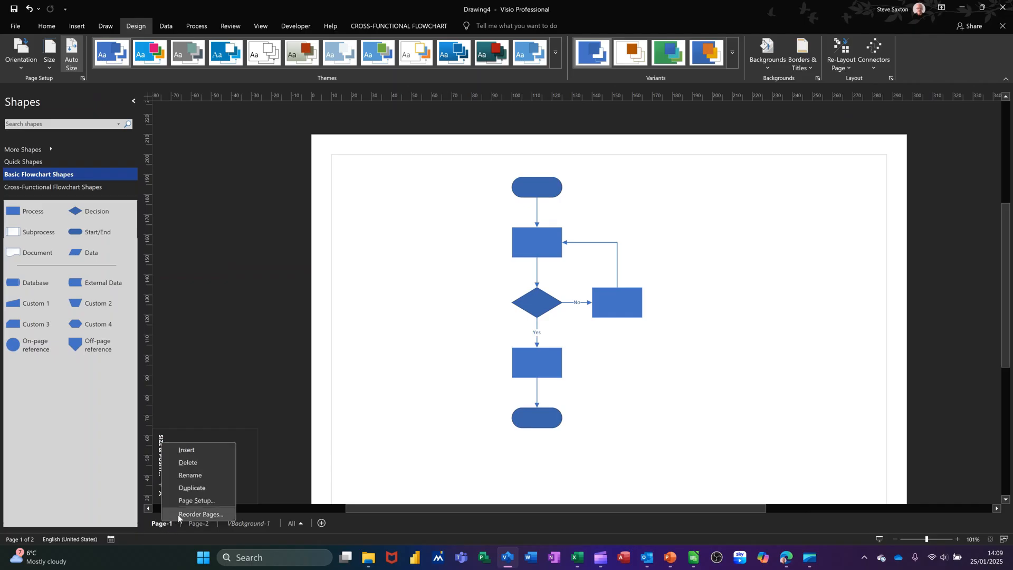
pyautogui.click(202, 502)
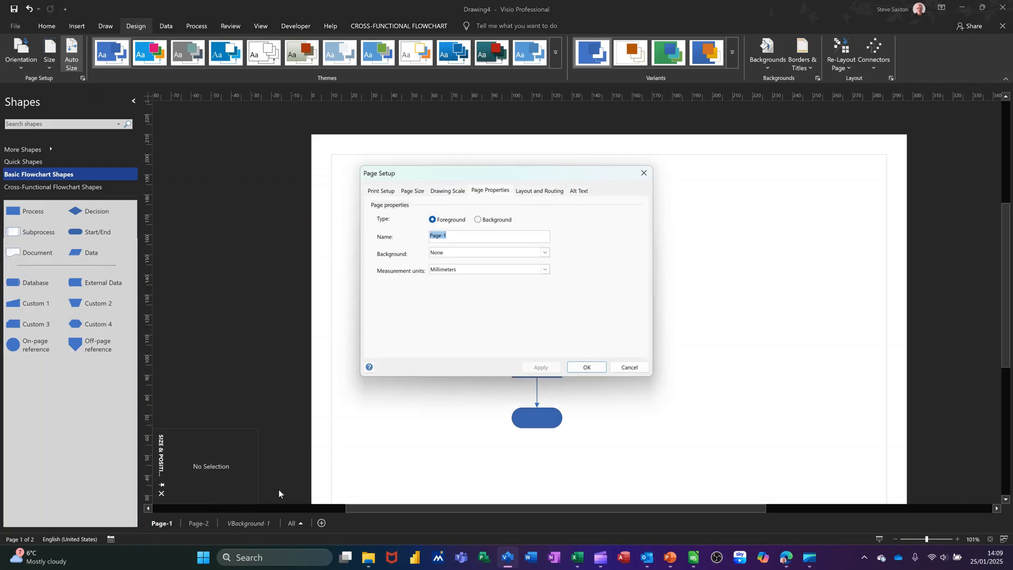
pyautogui.click(474, 254)
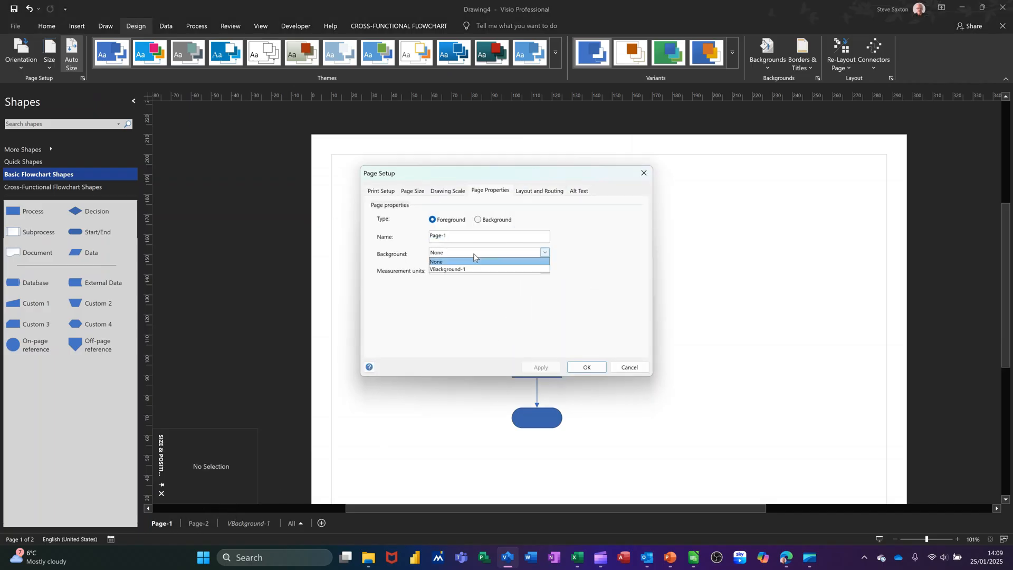
pyautogui.click(458, 270)
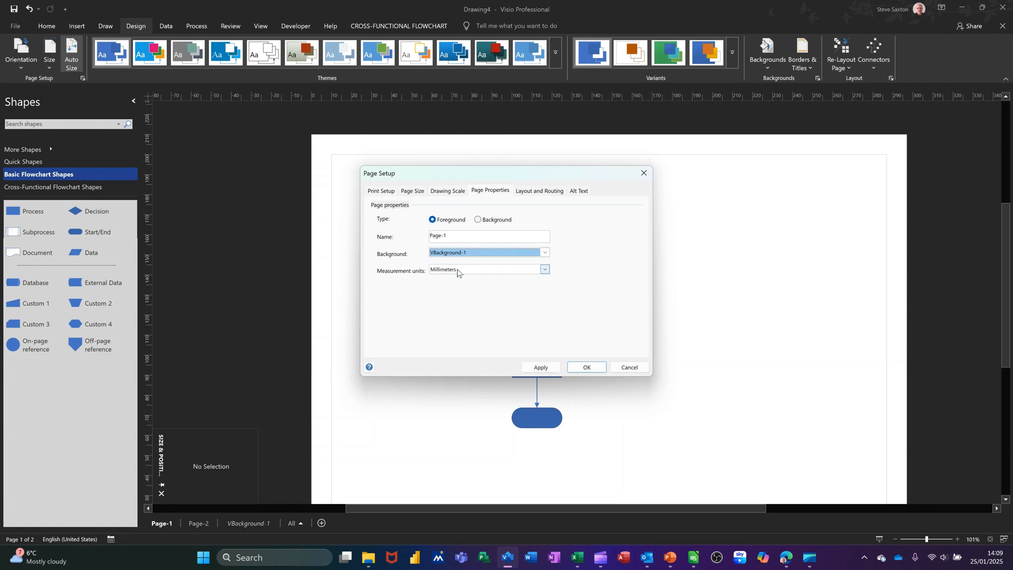
pyautogui.click(587, 368)
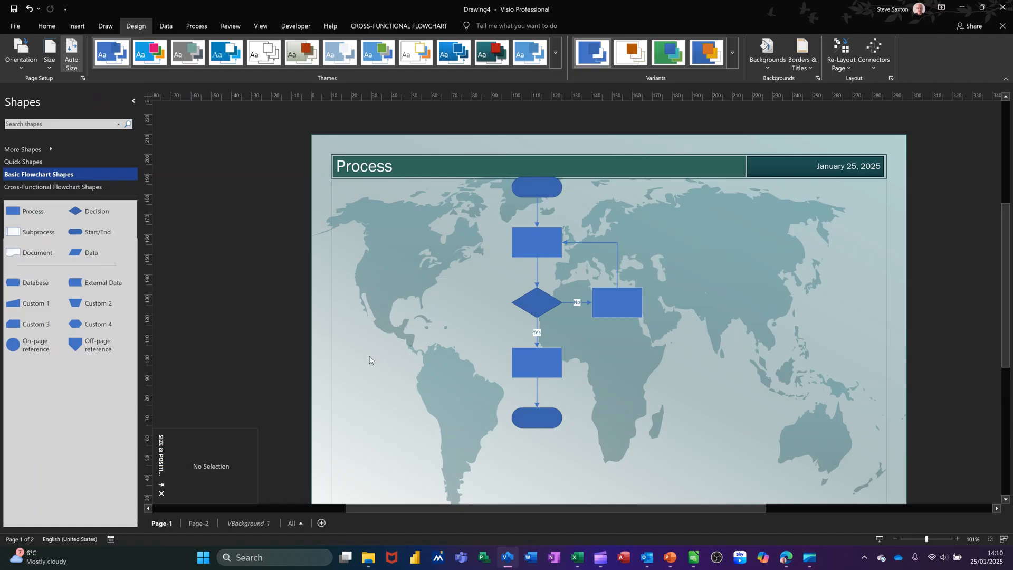
# - Bring up the templates for a new drawing and preview the Timeline template without creating it
pyautogui.click(15, 27)
pyautogui.click(32, 77)
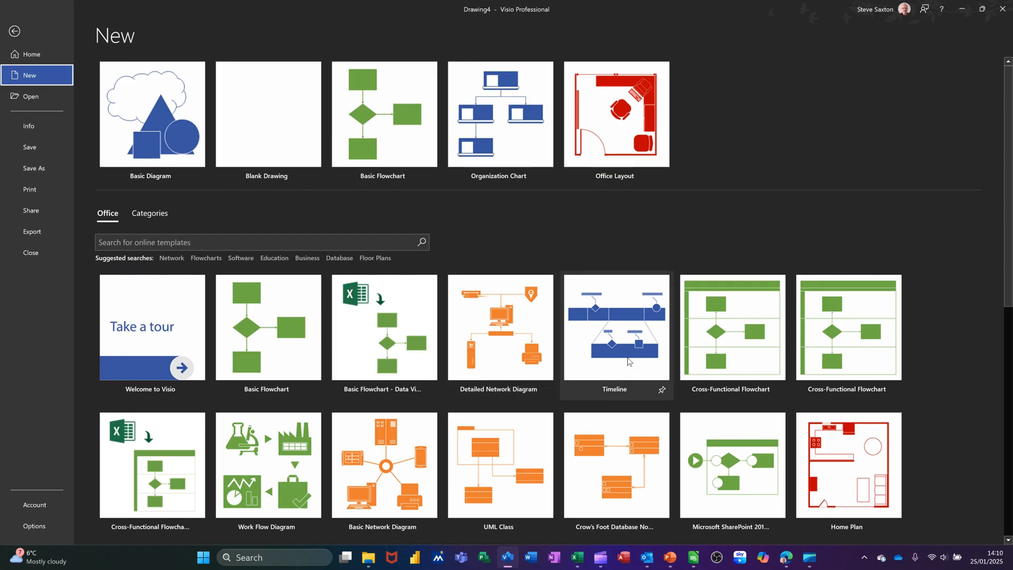
pyautogui.click(618, 326)
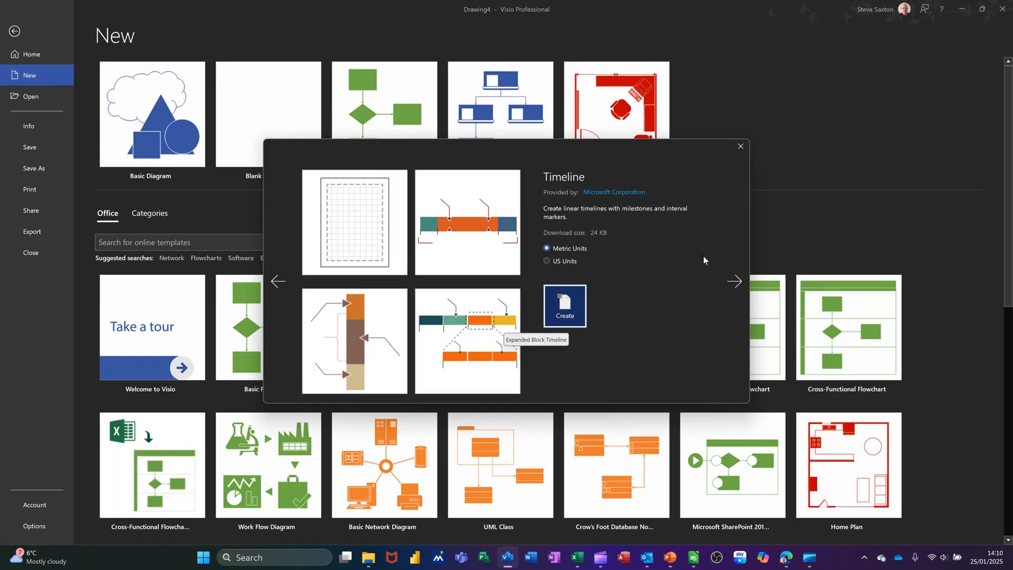
pyautogui.click(741, 147)
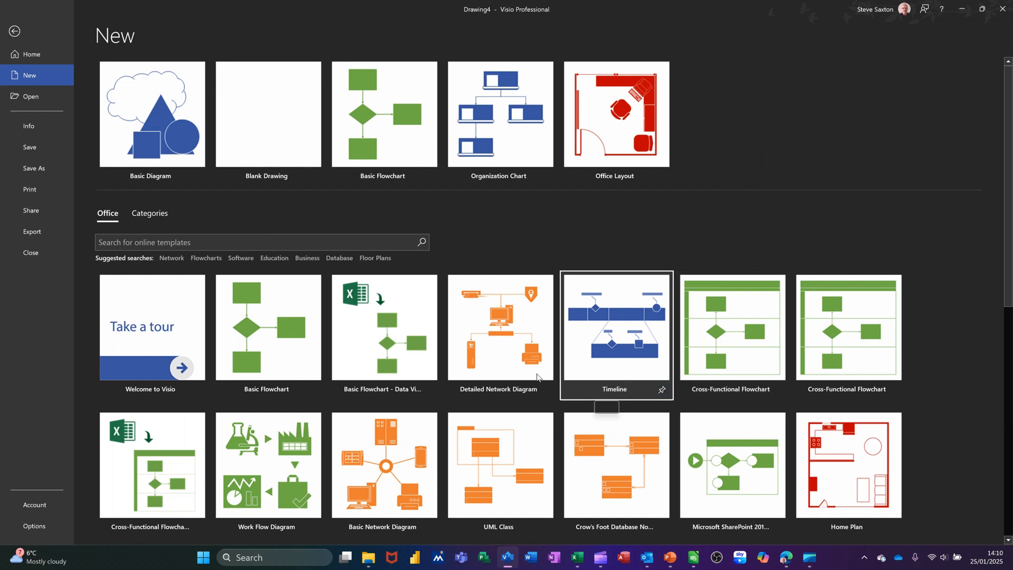
# - Create a blank metric Gantt Chart from the Schedule templates, keeping 5 tasks and the timescale from 25/01/2025 to 07/02/2025
pyautogui.click(148, 213)
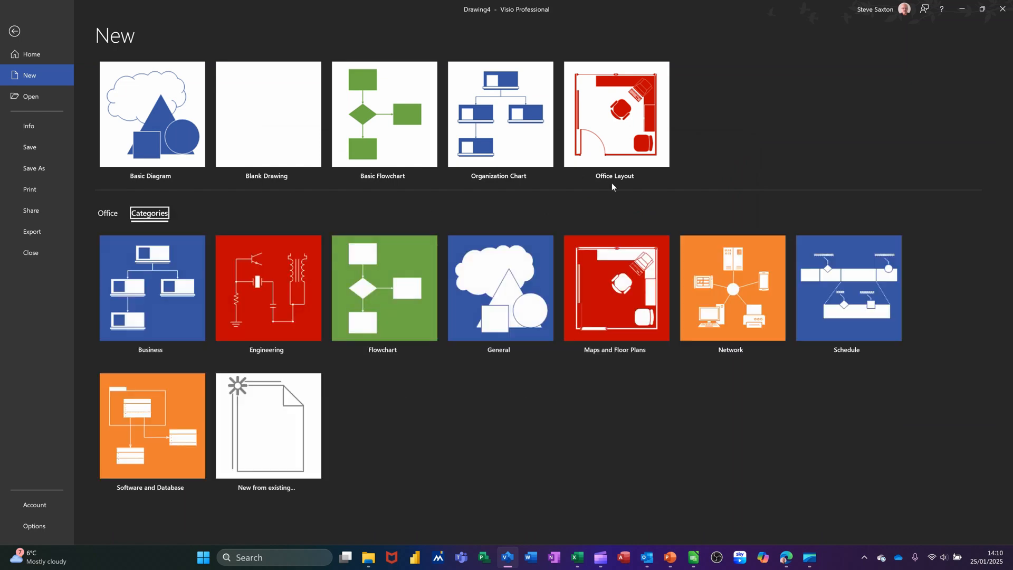
pyautogui.click(828, 314)
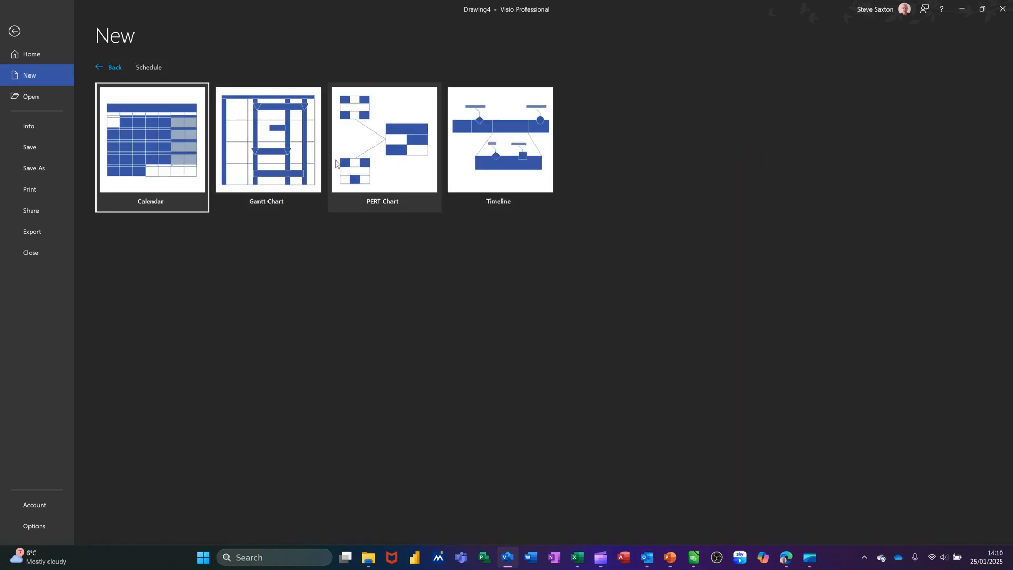
pyautogui.click(312, 155)
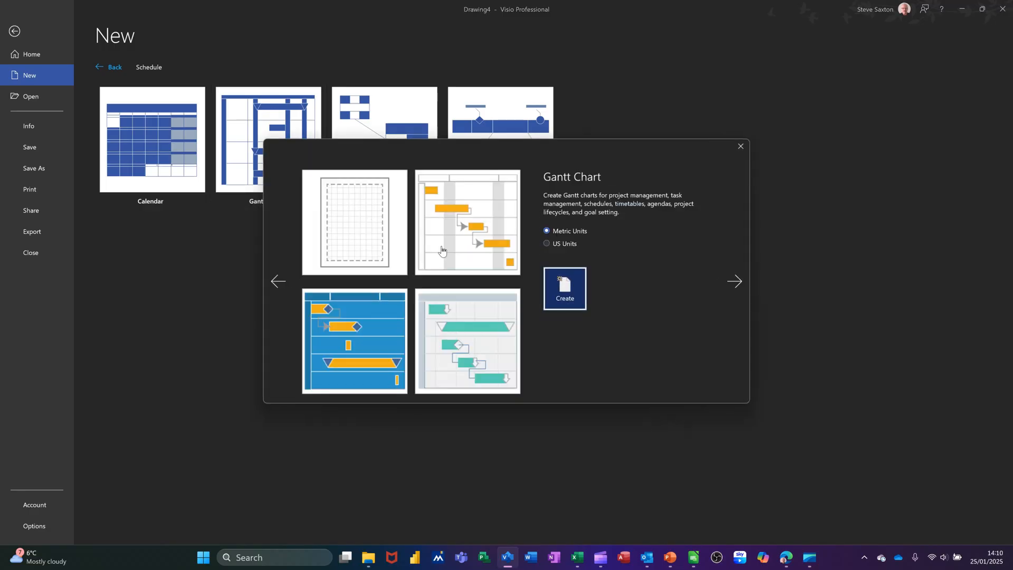
pyautogui.click(364, 232)
pyautogui.click(562, 290)
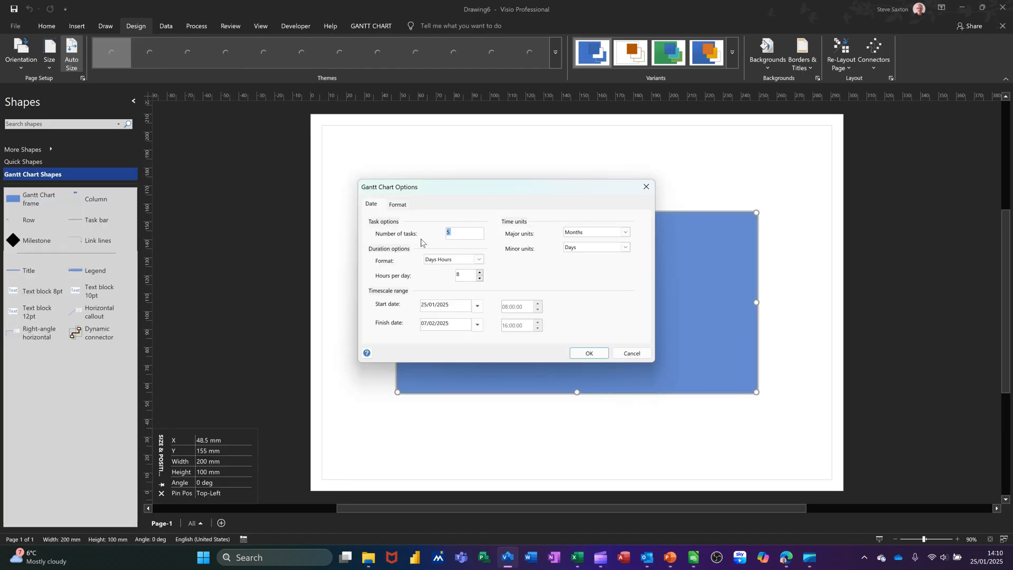
pyautogui.click(584, 354)
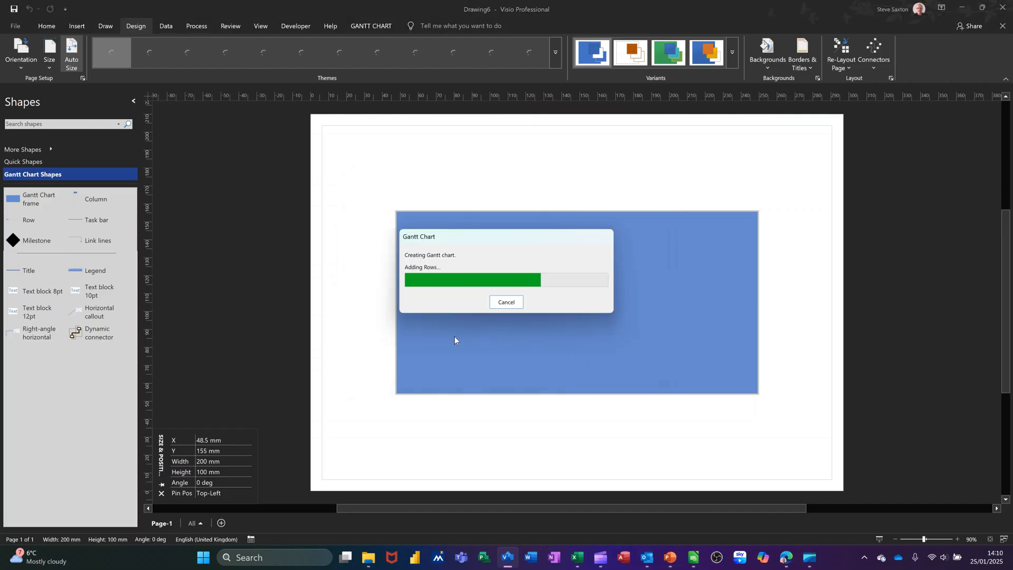
pyautogui.click(457, 337)
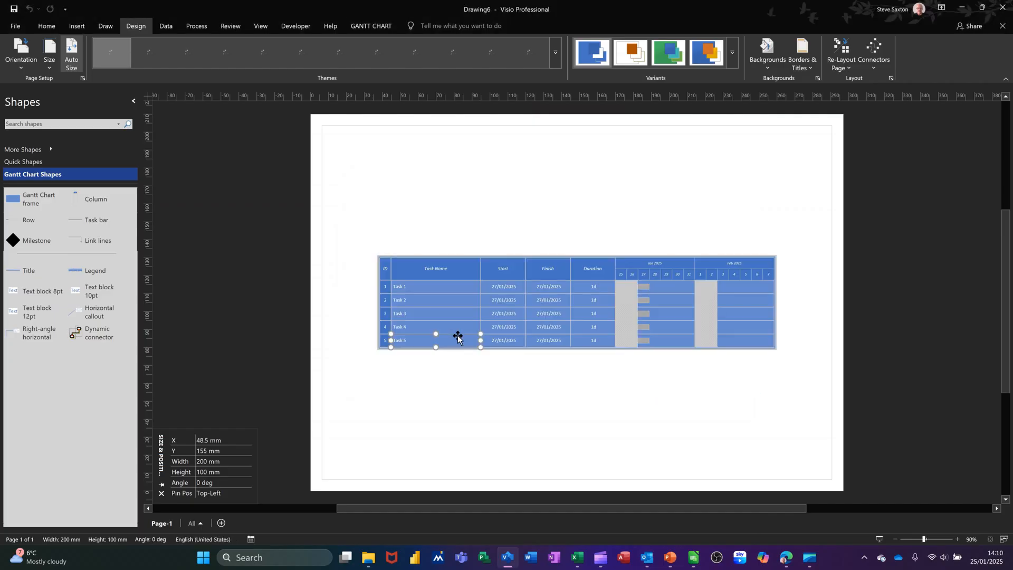
# - Indent Task 2 through Task 5 together as subtasks of Task 1
pyautogui.click(438, 300)
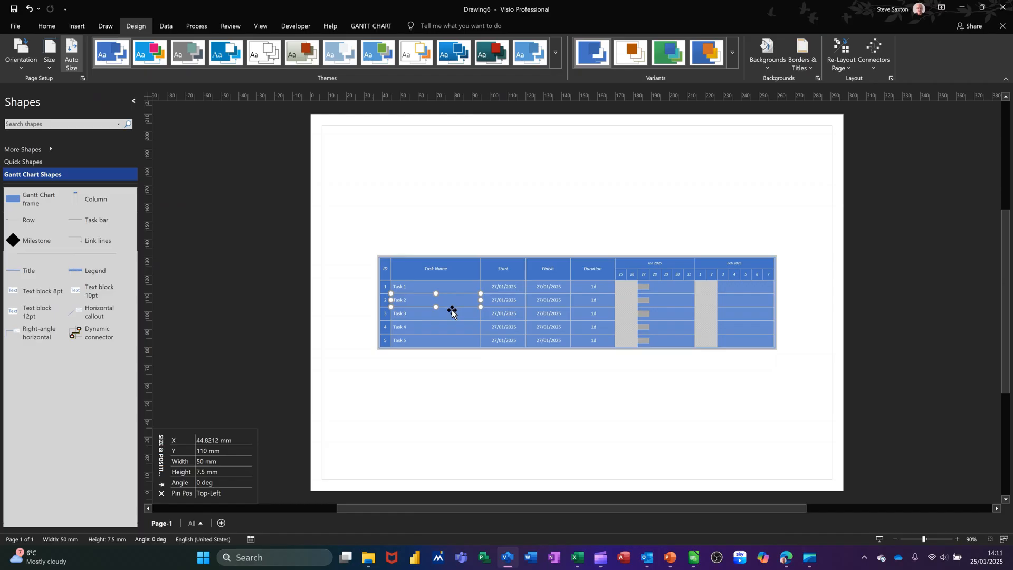
pyautogui.keyDown('shift'); pyautogui.click(446, 315); pyautogui.keyUp('shift')
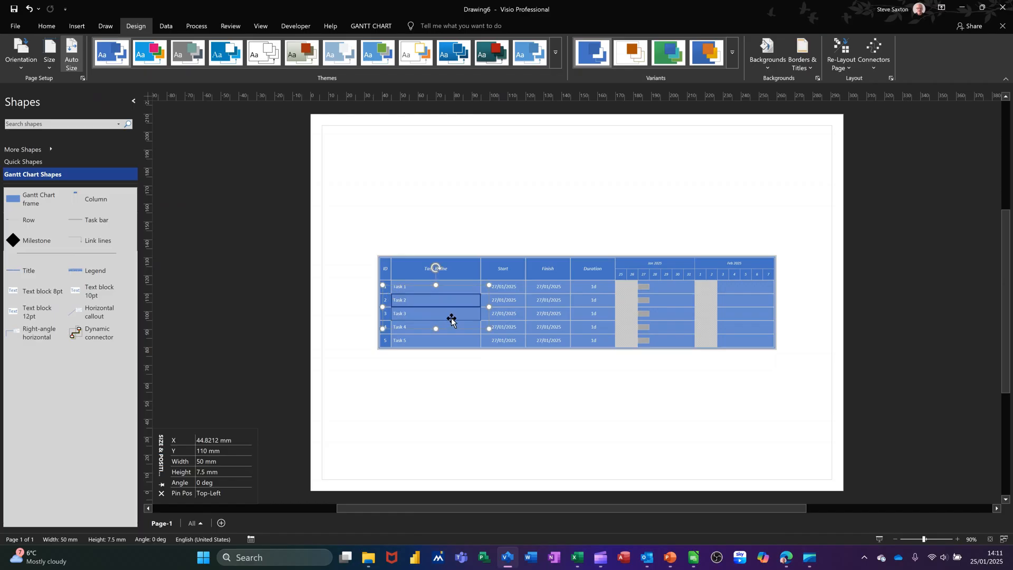
pyautogui.keyDown('shift'); pyautogui.click(457, 328); pyautogui.keyUp('shift')
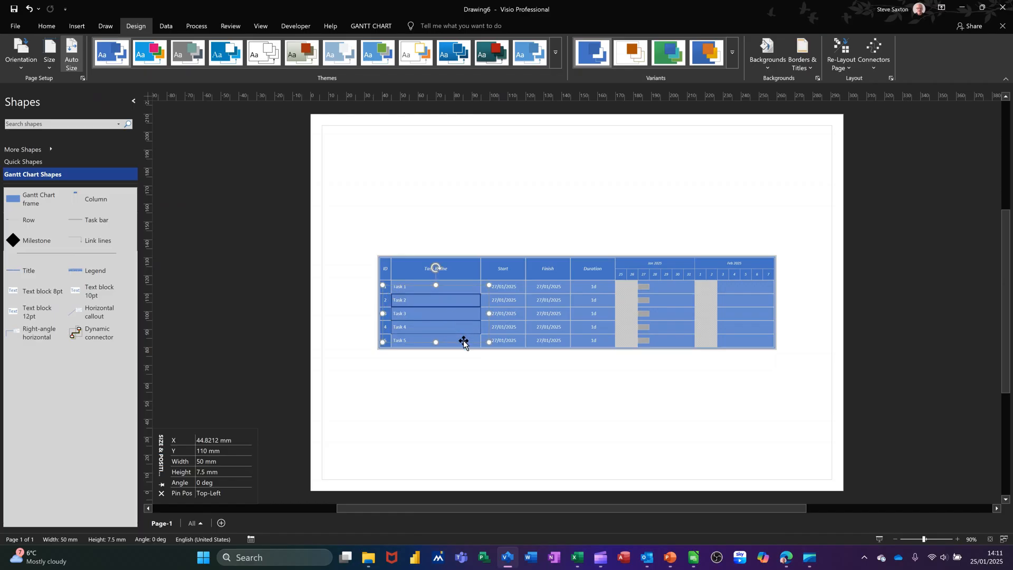
pyautogui.keyDown('shift'); pyautogui.click(461, 339); pyautogui.keyUp('shift')
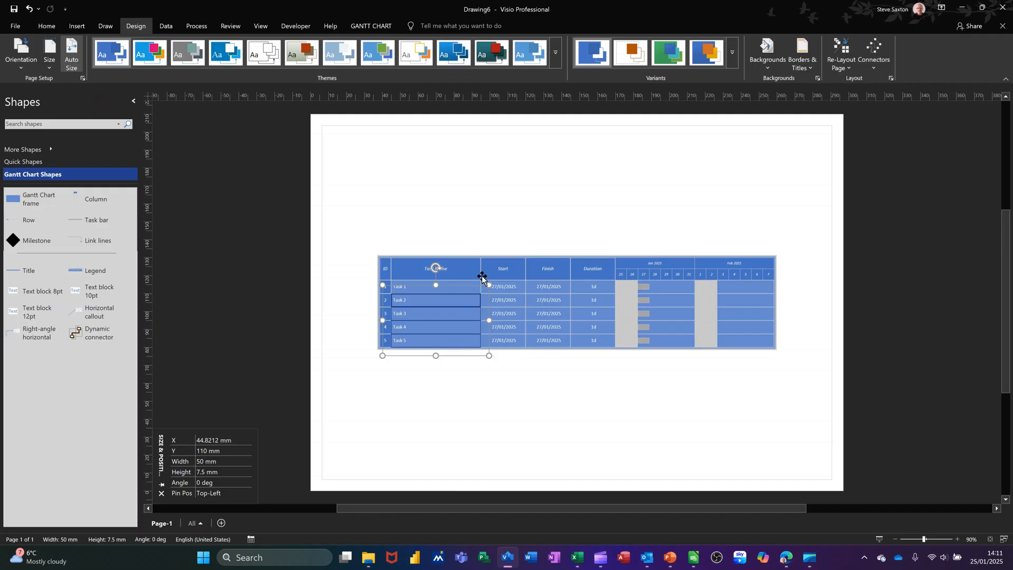
pyautogui.click(383, 25)
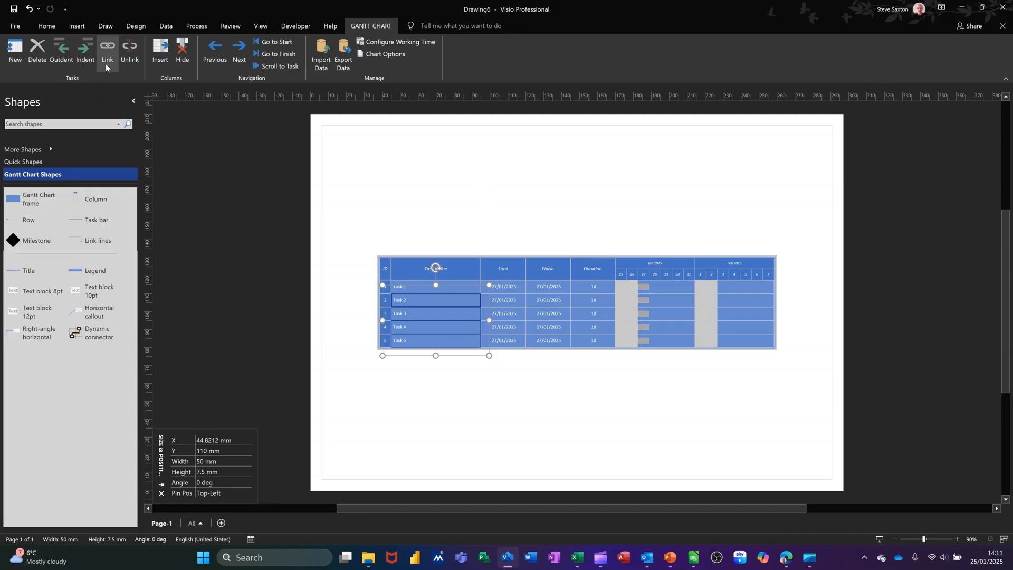
pyautogui.click(85, 53)
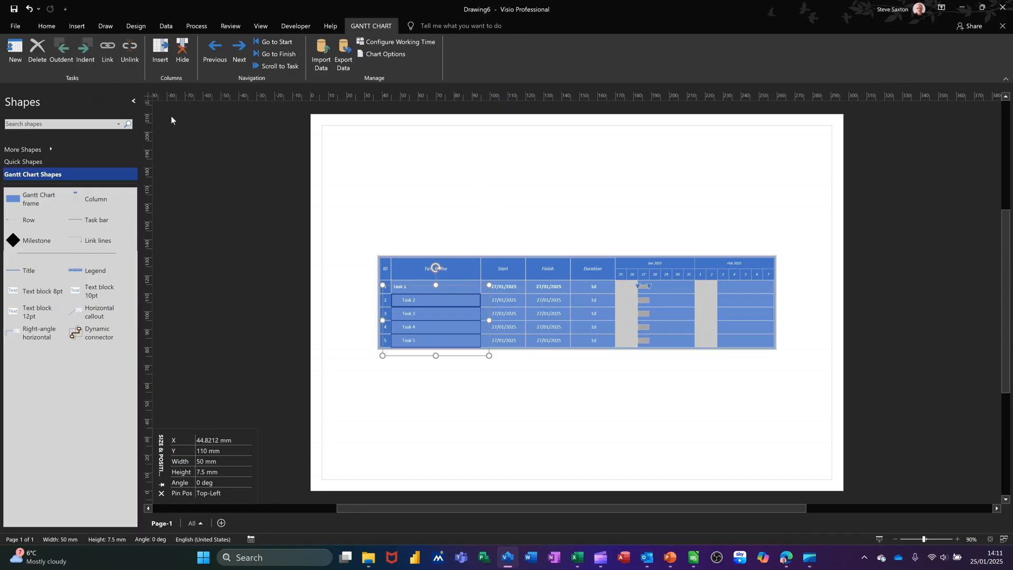
# - Set the durations to 2 days for Task 2, 3 for Task 3, 2 for Task 4 and 3 for Task 5
pyautogui.click(594, 300)
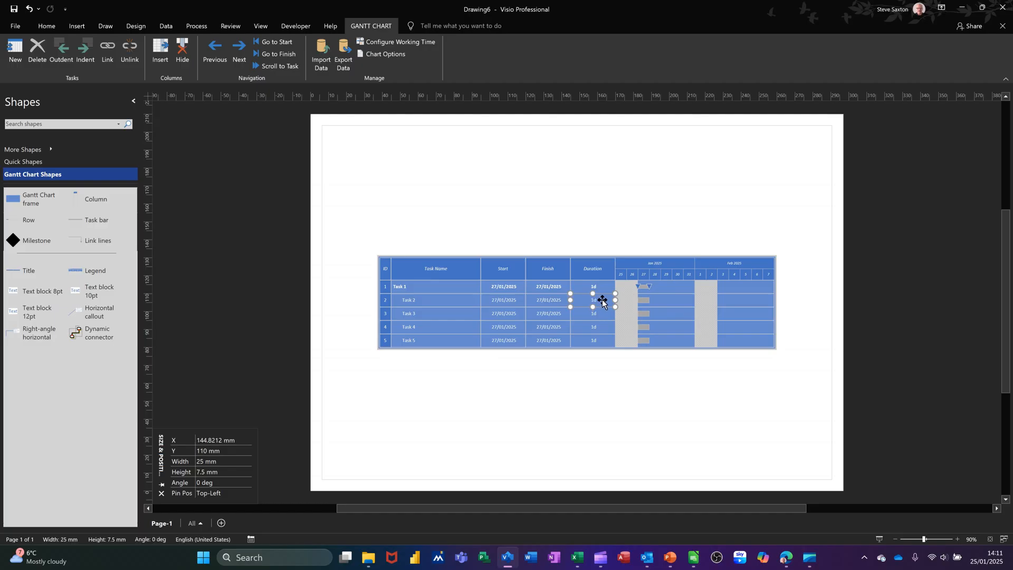
pyautogui.doubleClick(602, 301)
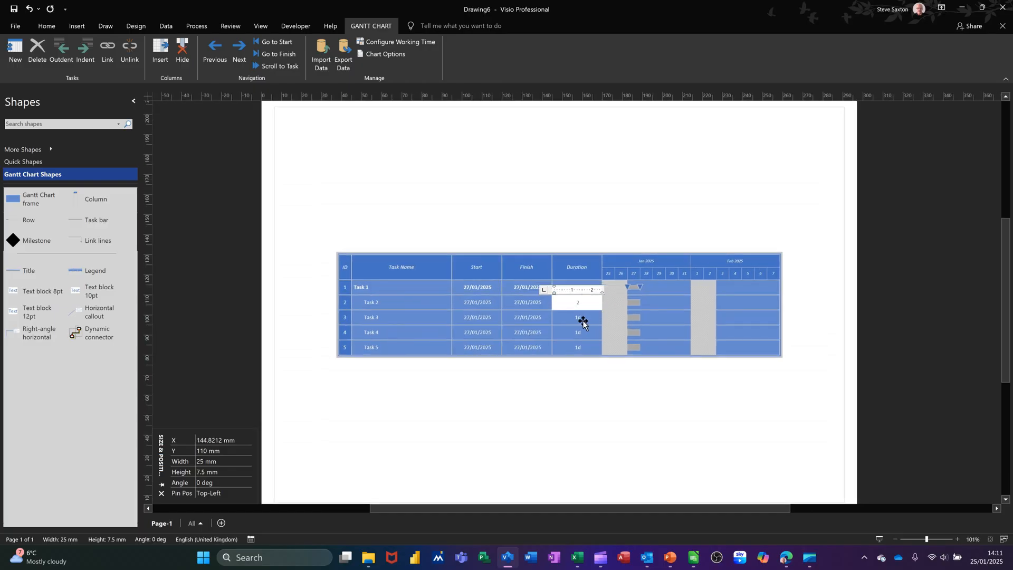
pyautogui.click(581, 317)
pyautogui.write('3')
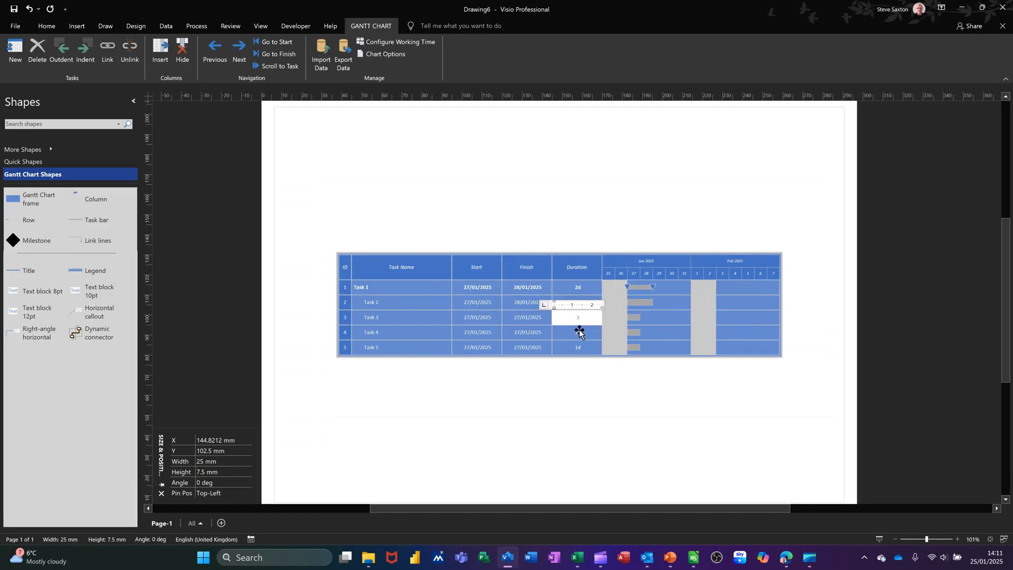
pyautogui.click(579, 331)
pyautogui.write('2')
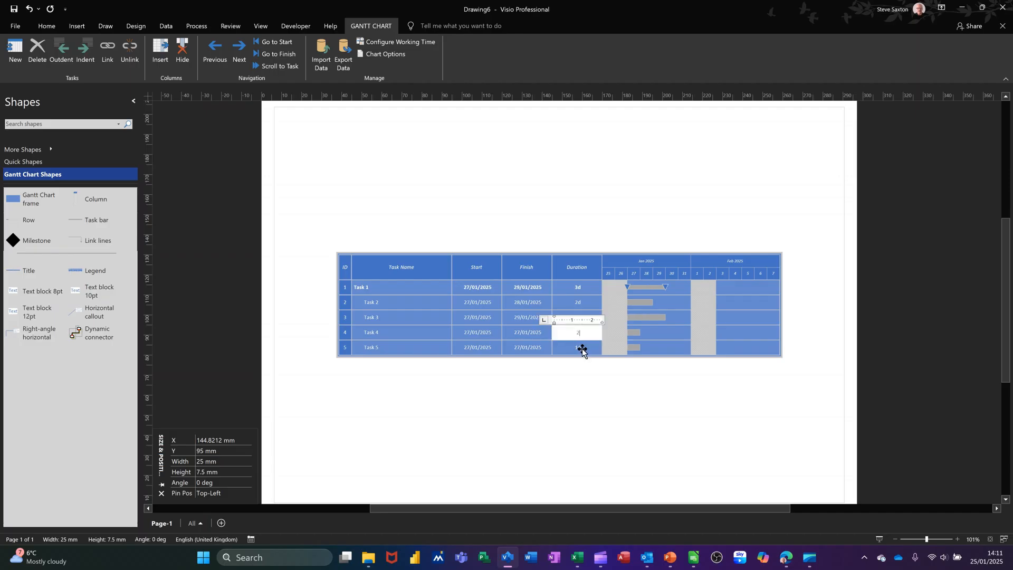
pyautogui.click(585, 348)
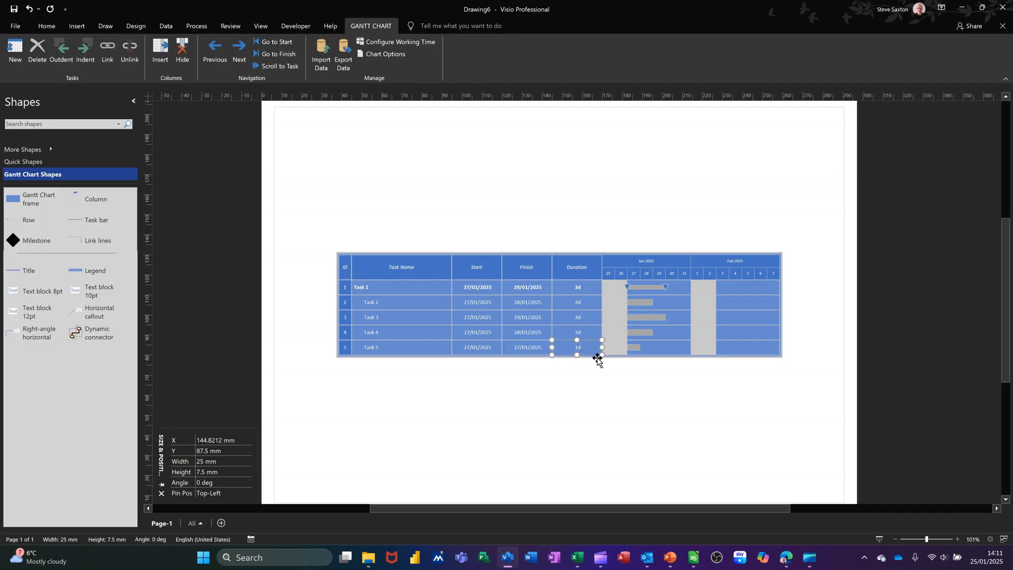
pyautogui.write('3')
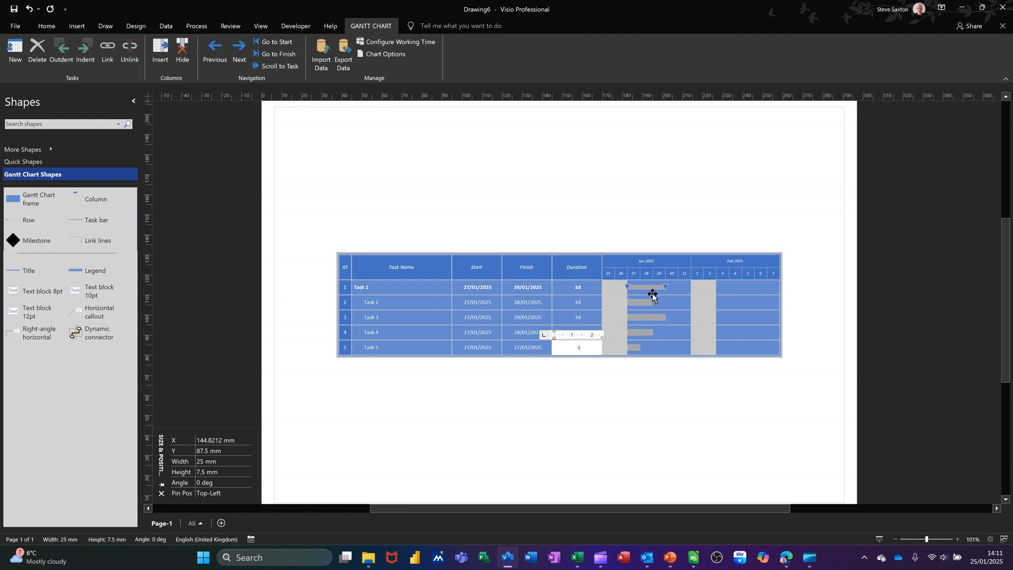
pyautogui.click(514, 382)
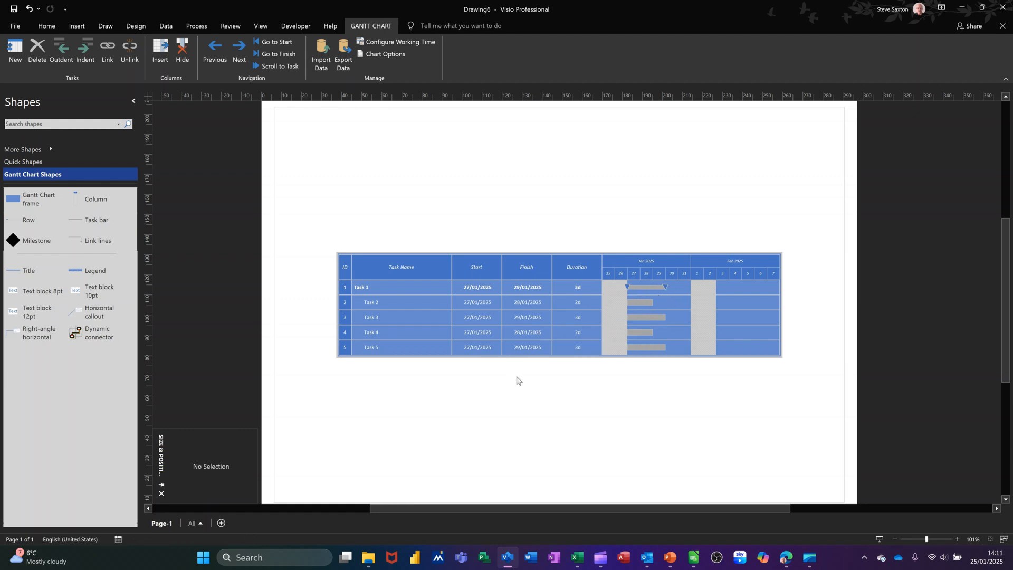
# - Link Task 2 through Task 5 in sequence on the Gantt chart and select Task 2's bar
pyautogui.click(412, 302)
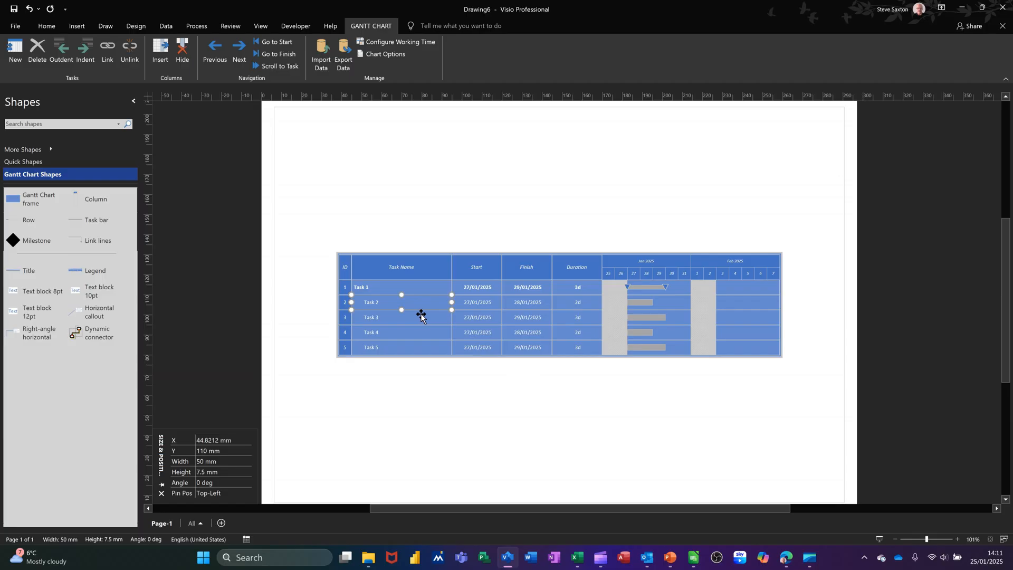
pyautogui.keyDown('shift'); pyautogui.click(420, 316); pyautogui.keyUp('shift')
pyautogui.keyDown('shift'); pyautogui.click(428, 332); pyautogui.keyUp('shift')
pyautogui.keyDown('shift'); pyautogui.click(430, 346); pyautogui.keyUp('shift')
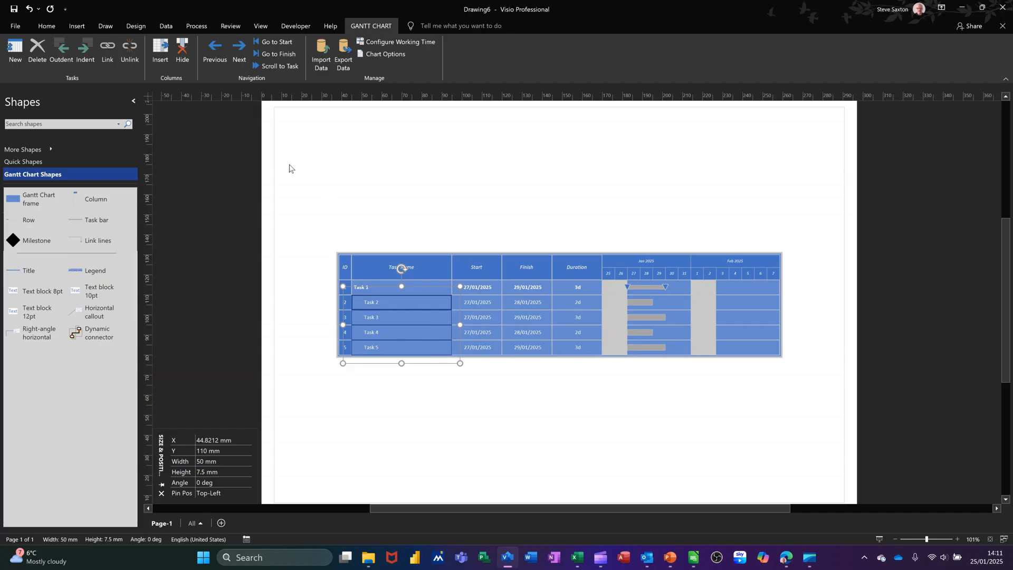
pyautogui.click(107, 50)
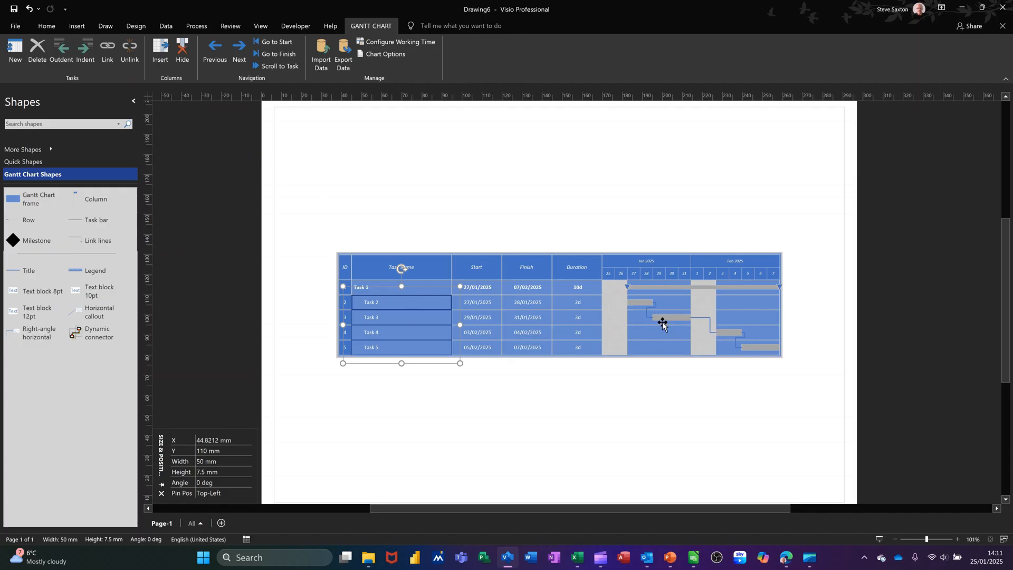
pyautogui.click(638, 302)
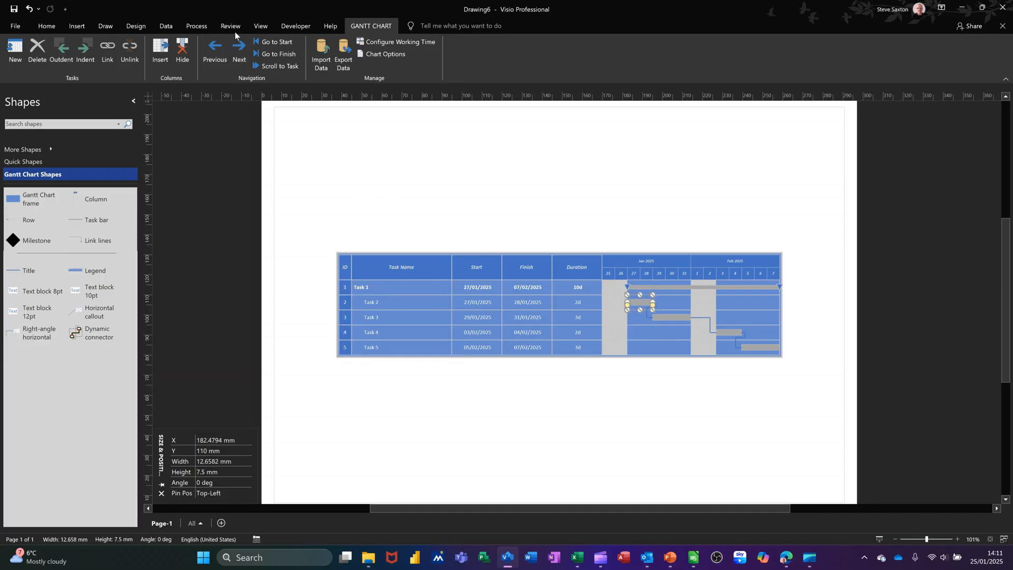
# - Show the shape data for Task 2's bar and set its percent complete to 50%
pyautogui.click(258, 26)
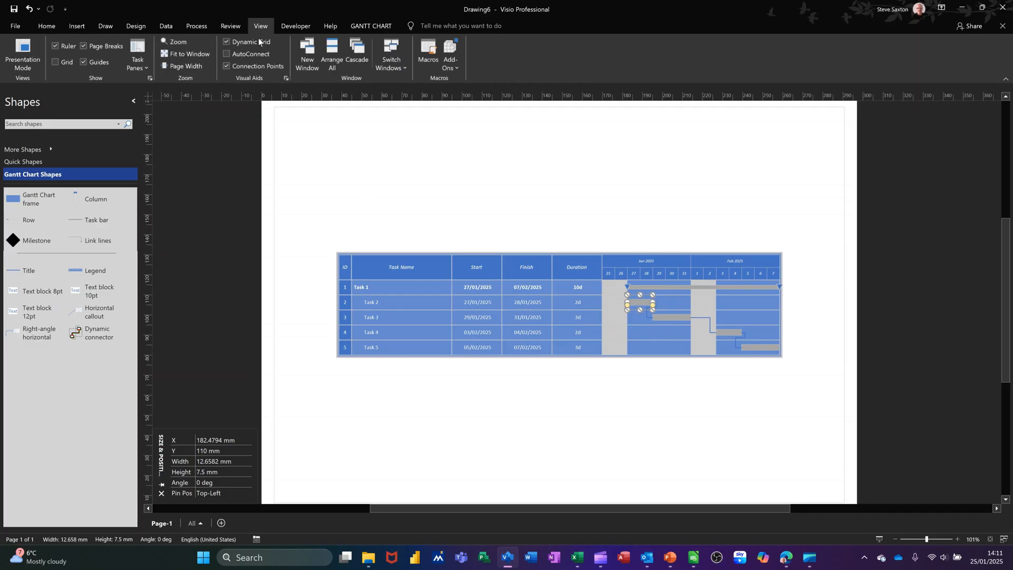
pyautogui.click(141, 63)
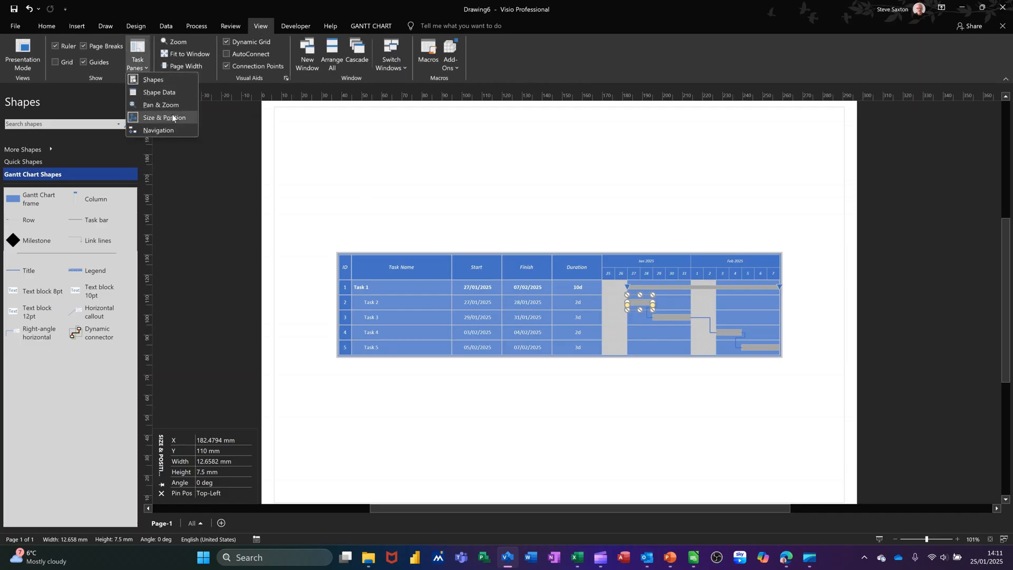
pyautogui.click(169, 93)
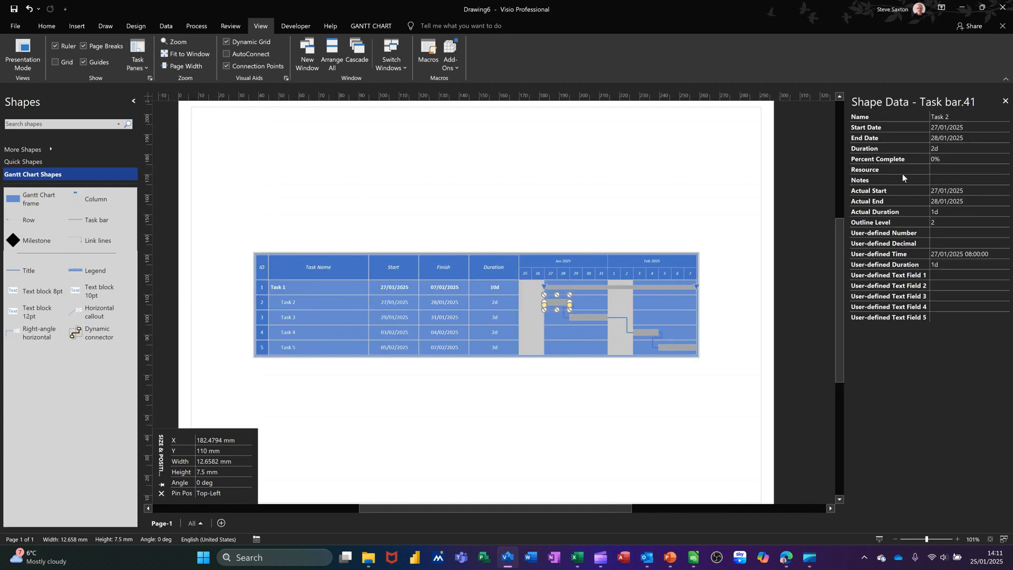
pyautogui.click(945, 159)
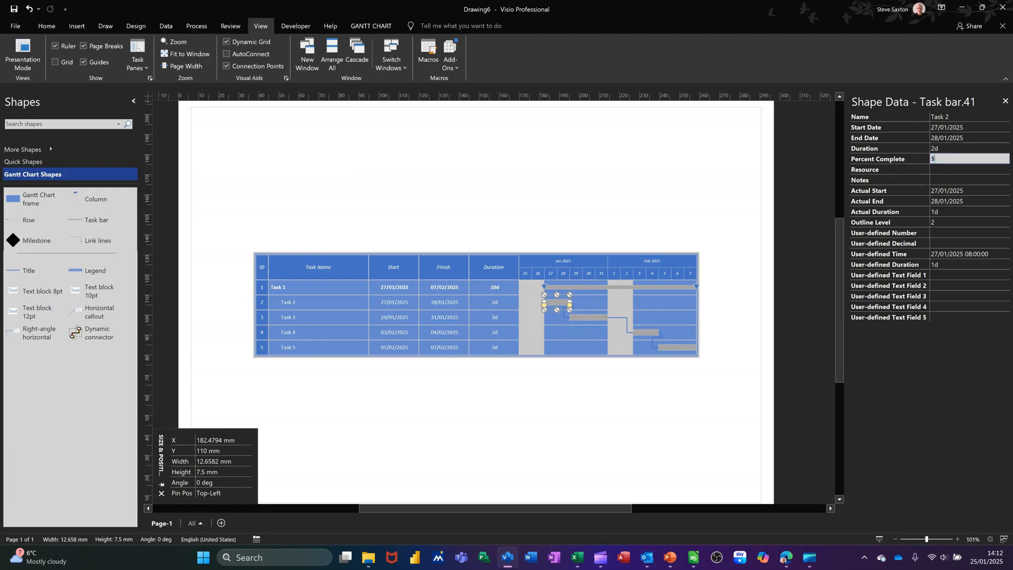
pyautogui.press('Return')
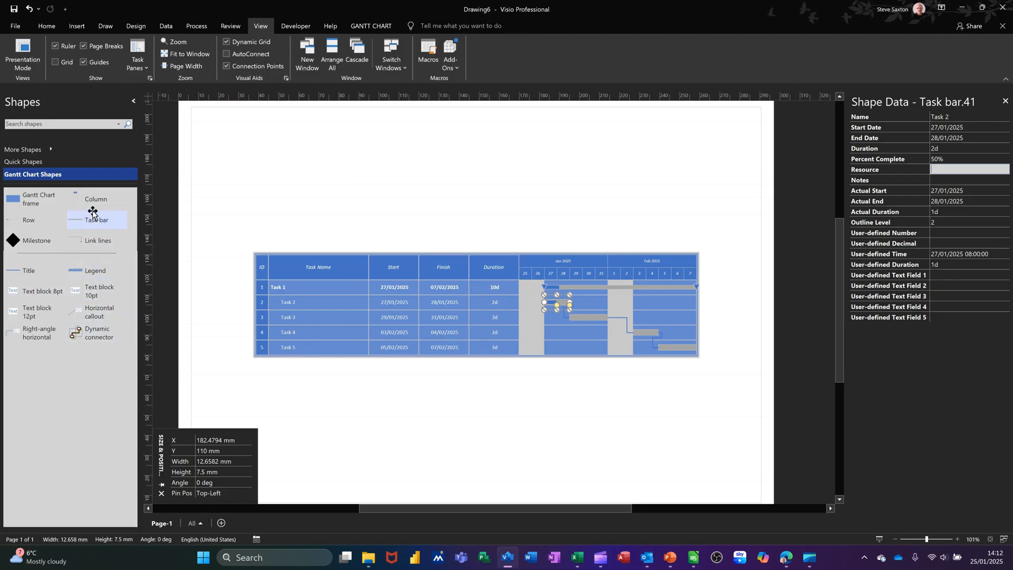
# - Insert a % Complete column between the Finish and Duration columns of the Gantt chart
pyautogui.moveTo(90, 201); pyautogui.dragTo(445, 252)
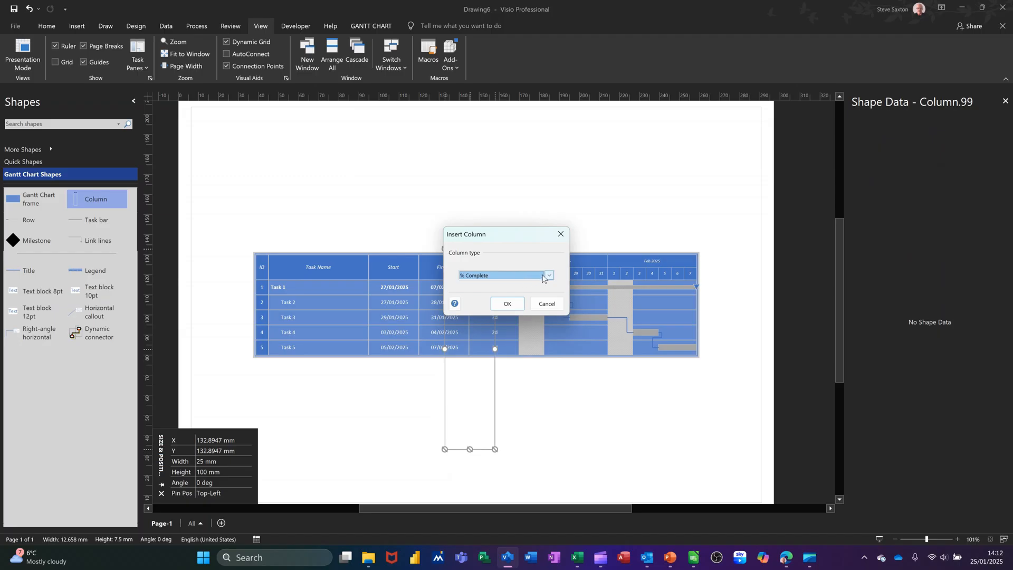
pyautogui.click(548, 275)
pyautogui.click(470, 314)
pyautogui.click(515, 302)
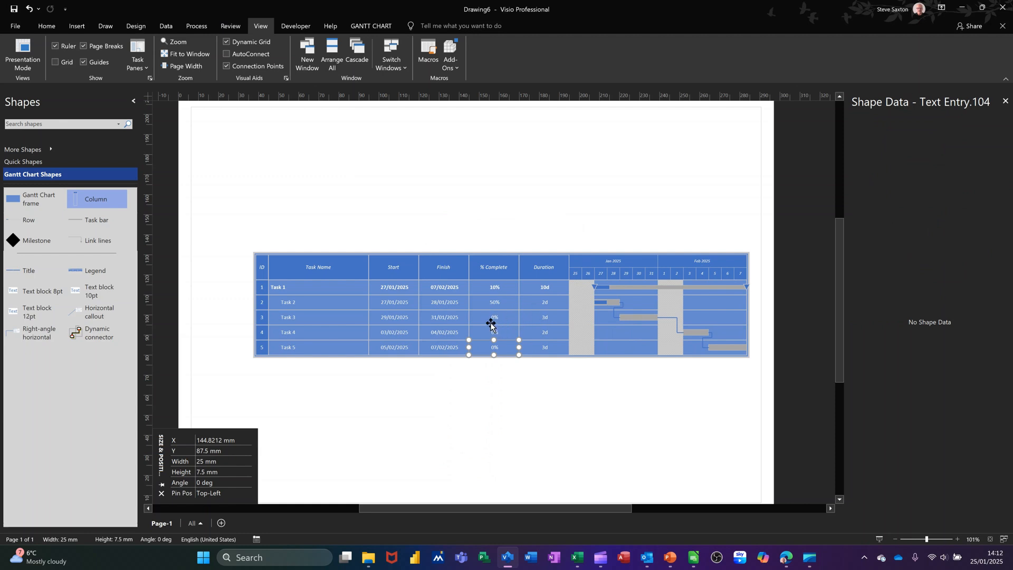
# - Set Task 3's % Complete value to 78 in the new column
pyautogui.click(492, 318)
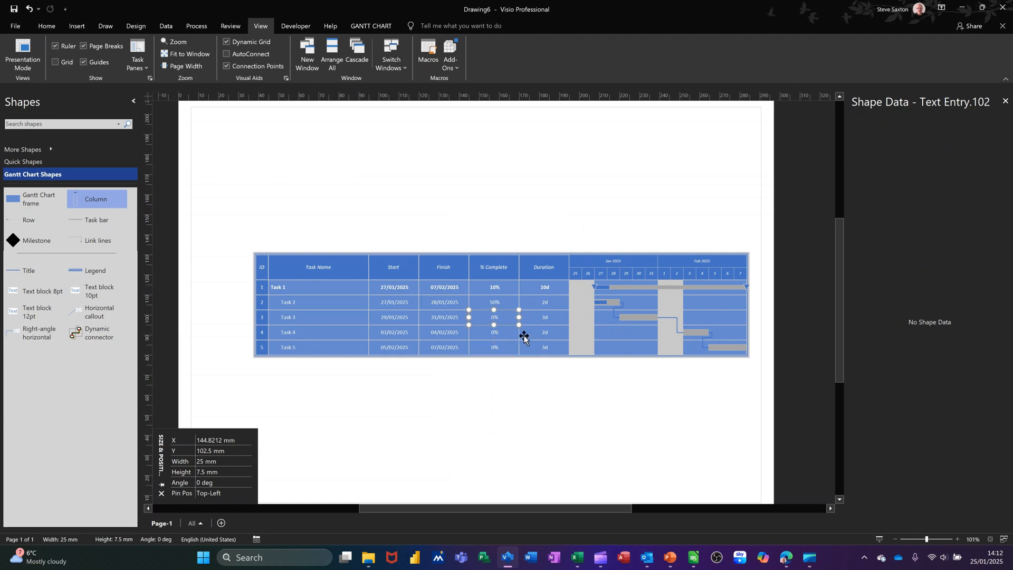
pyautogui.write('78')
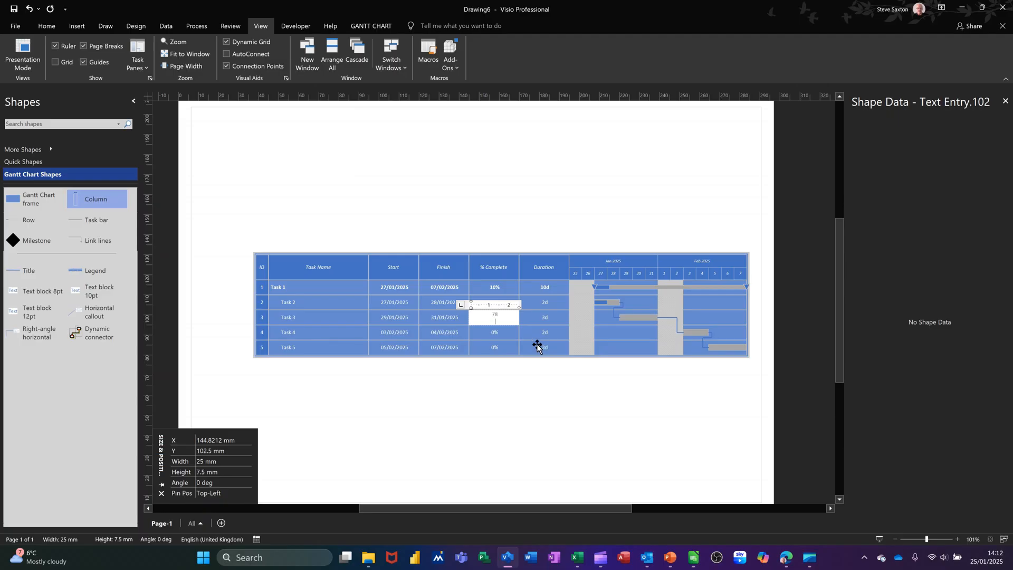
pyautogui.press('Return')
pyautogui.click(492, 337)
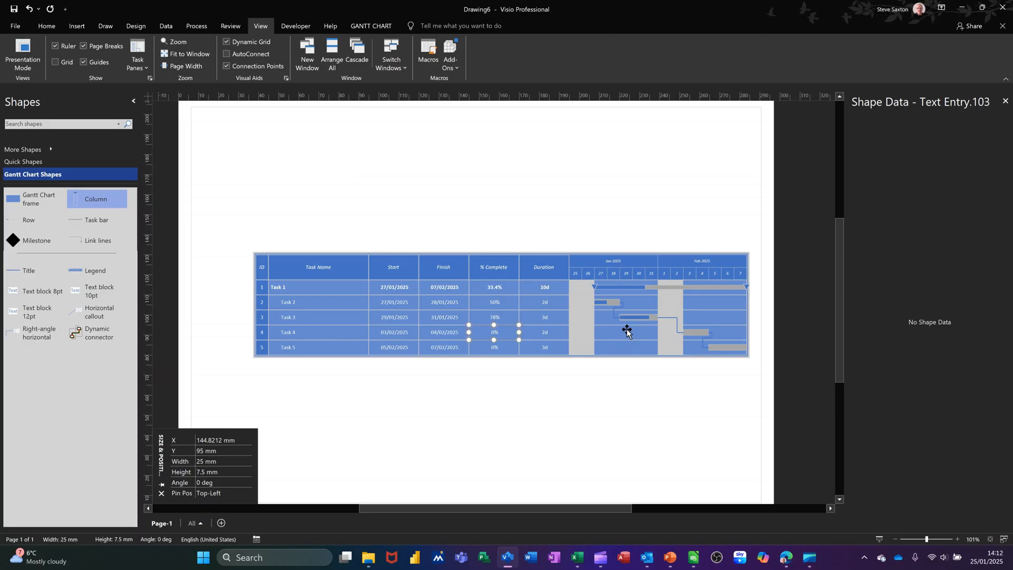
# - Label the link between Task 2 and Task 3 with 2 and set its lag to 2 days
pyautogui.click(616, 316)
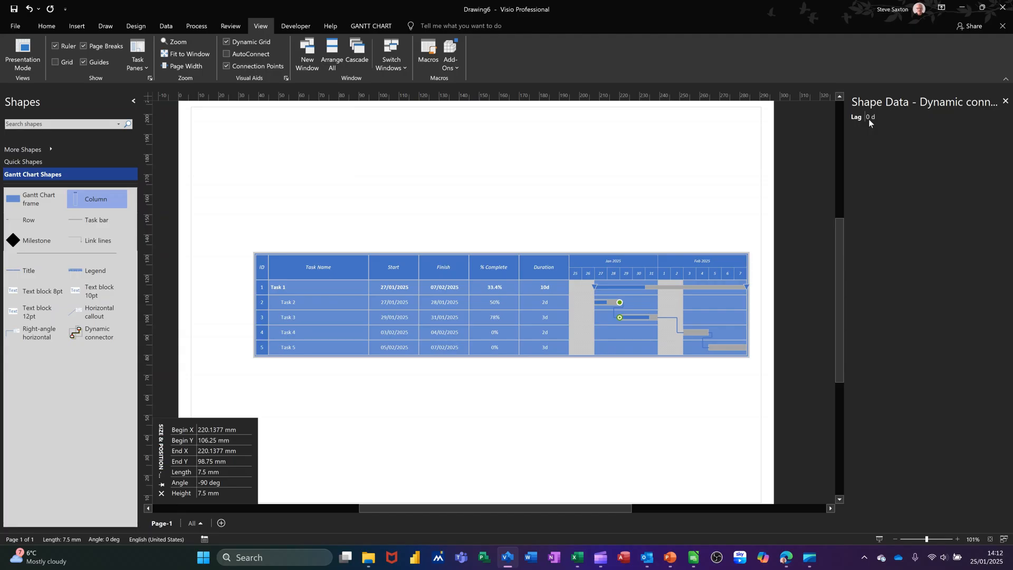
pyautogui.write('2')
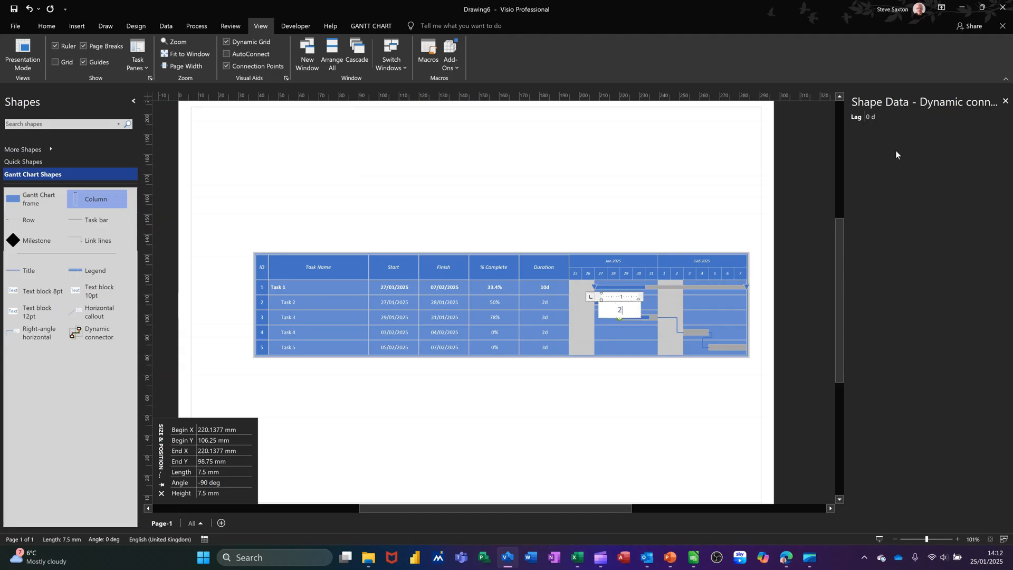
pyautogui.click(865, 117)
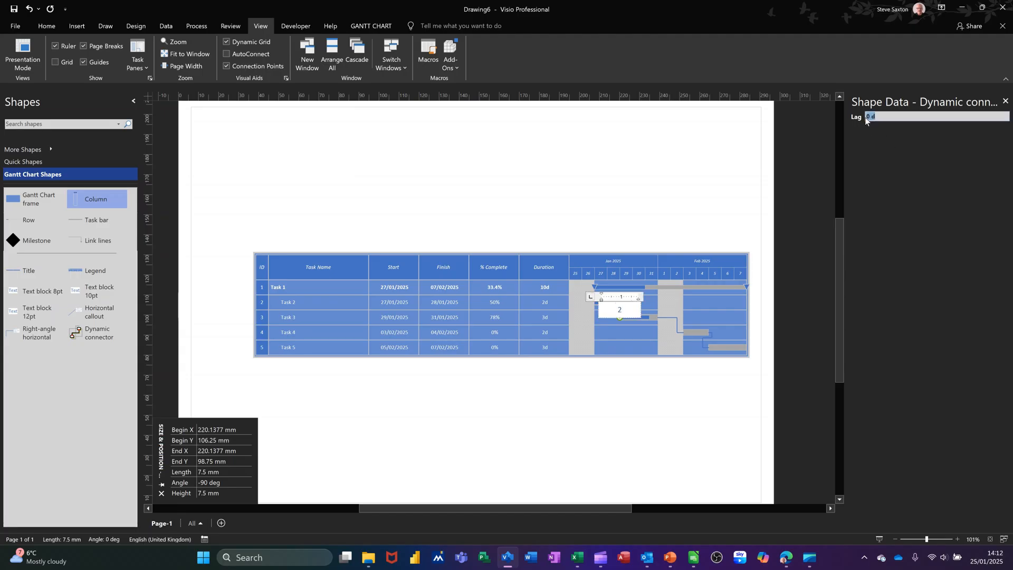
pyautogui.press('Return')
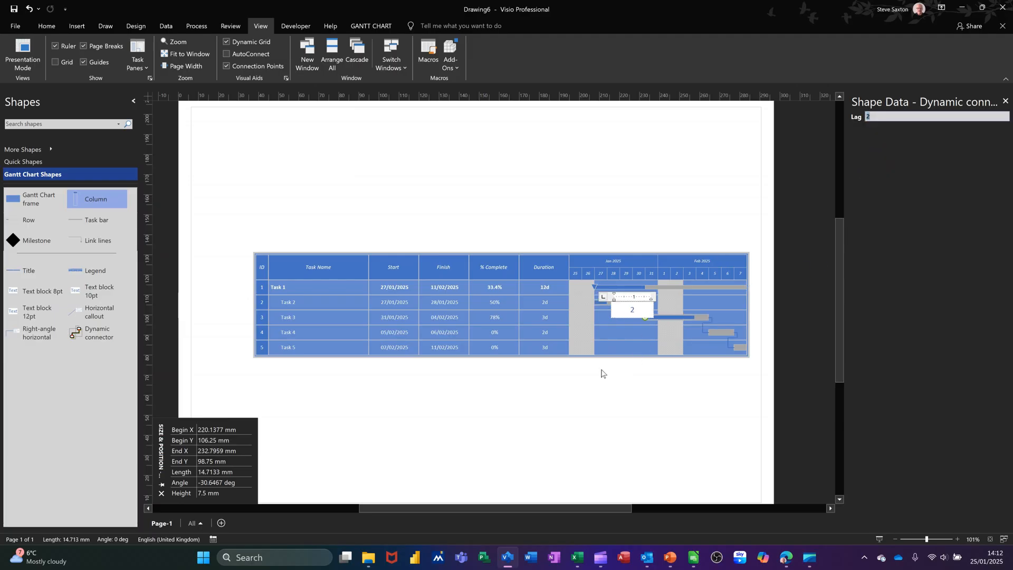
pyautogui.click(600, 351)
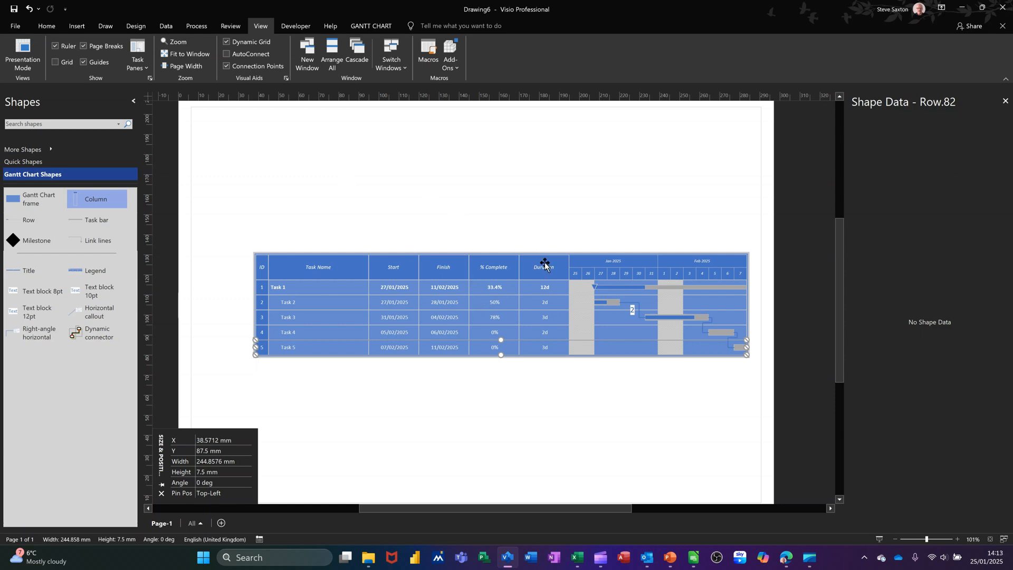
pyautogui.click(615, 287)
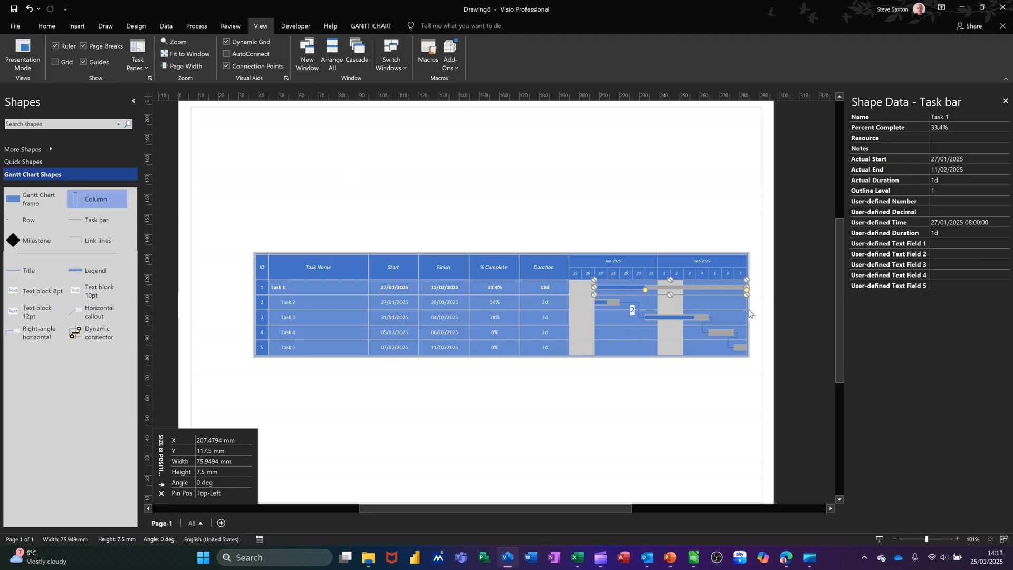
pyautogui.click(648, 314)
pyautogui.click(642, 306)
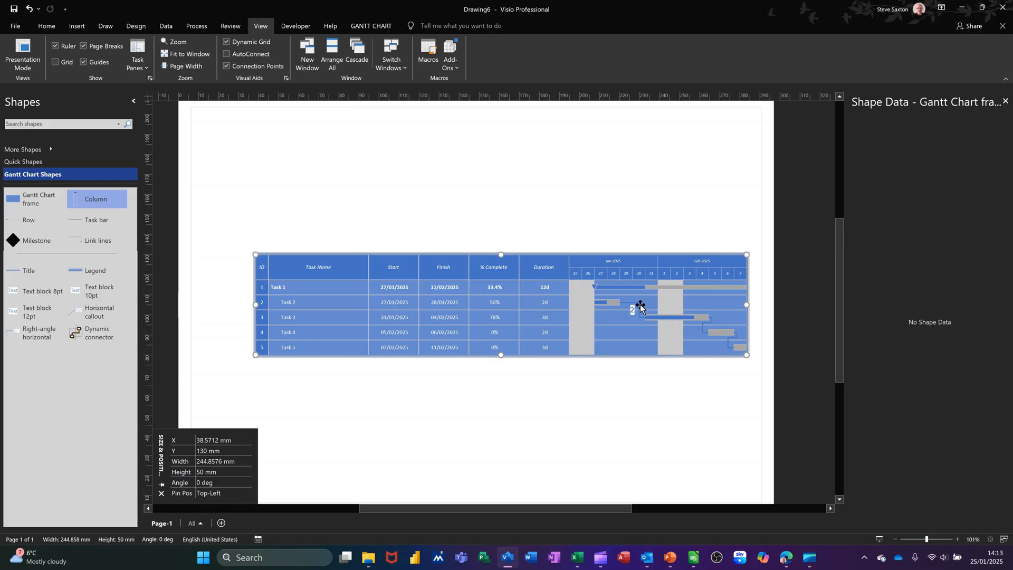
pyautogui.click(642, 306)
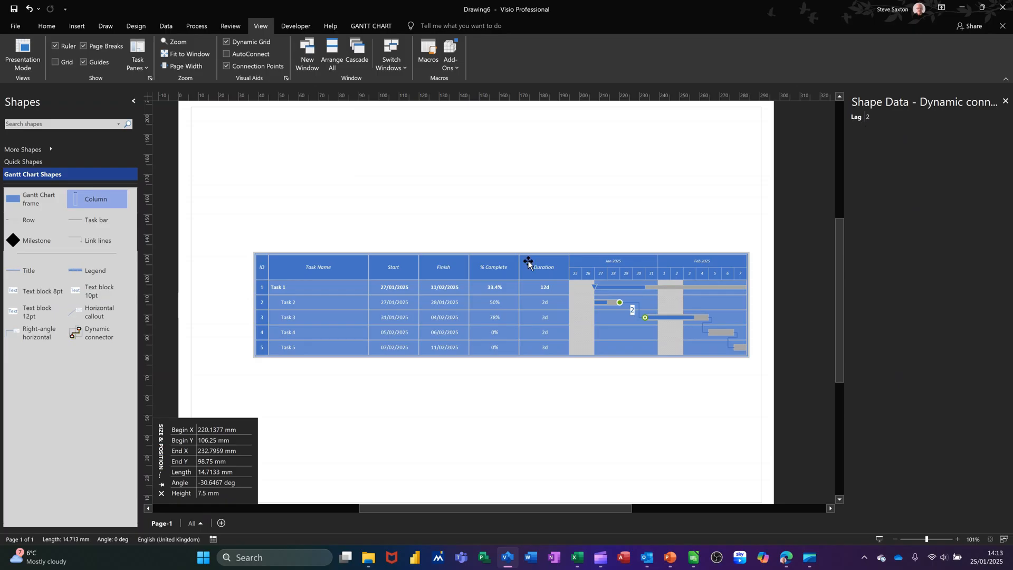
pyautogui.click(511, 262)
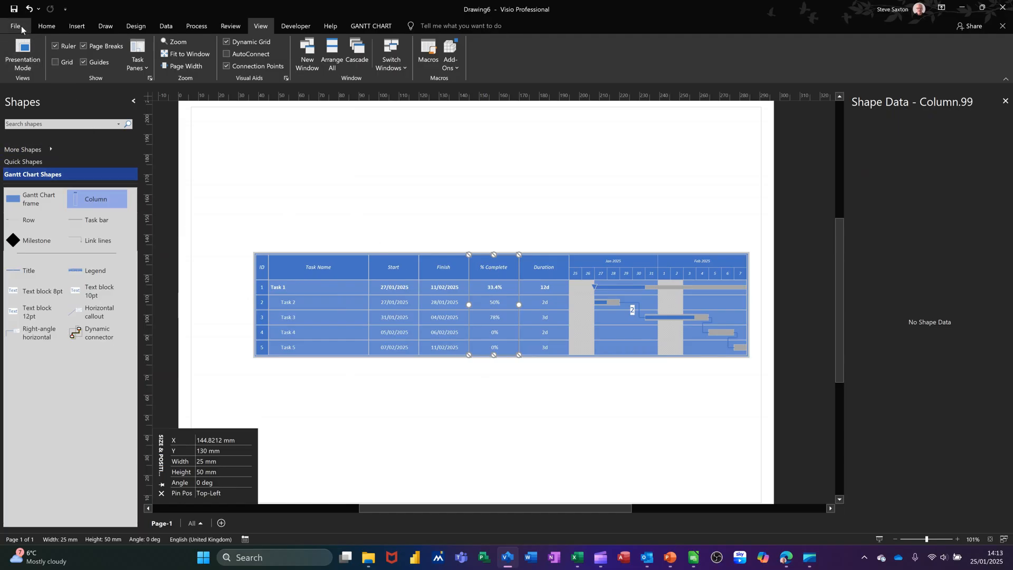
# - Create a blank metric Organization Chart drawing and dismiss its wizard to build the chart manually
pyautogui.click(15, 26)
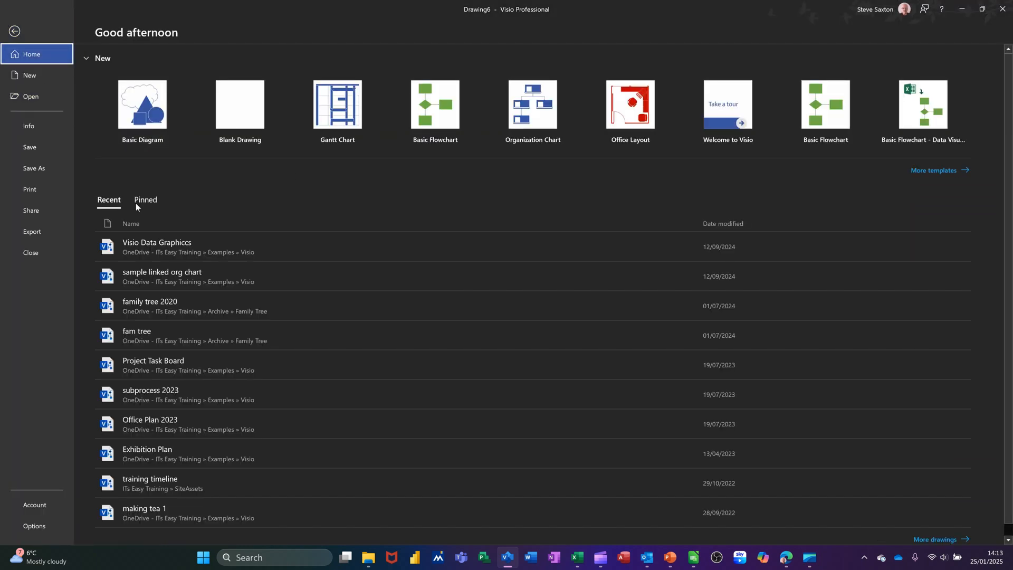
pyautogui.click(531, 101)
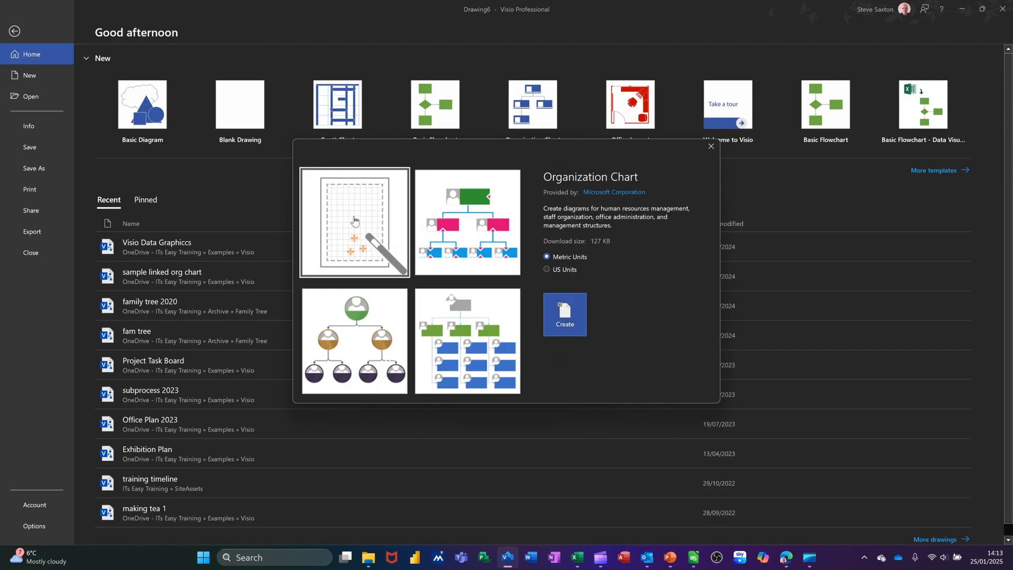
pyautogui.click(354, 220)
pyautogui.click(563, 316)
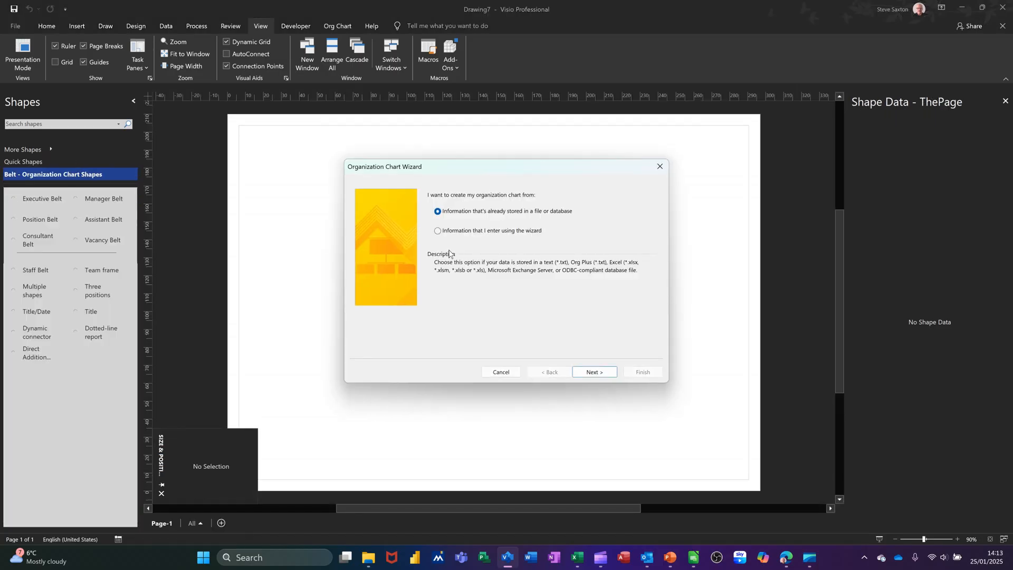
pyautogui.click(495, 372)
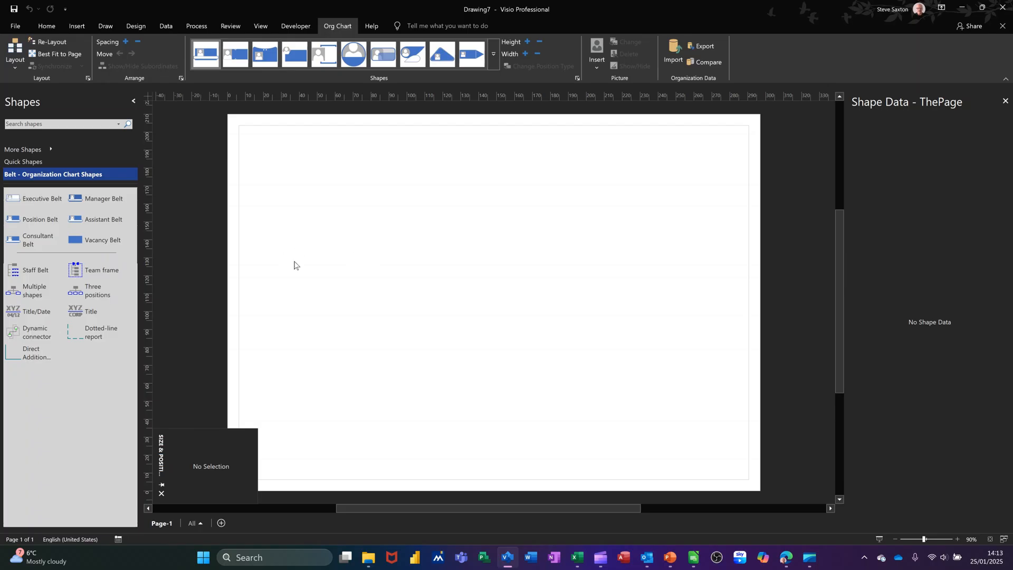
# - Place an Executive Belt shape near the page's top centre and attach two Manager Belt shapes beneath it
pyautogui.moveTo(33, 199); pyautogui.dragTo(475, 174)
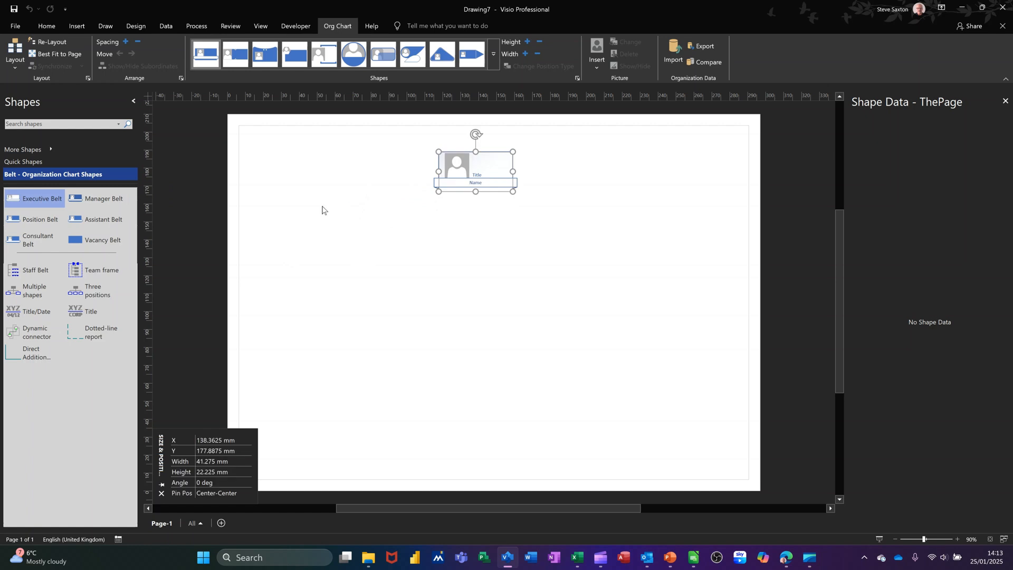
pyautogui.moveTo(98, 199); pyautogui.dragTo(469, 184)
pyautogui.moveTo(111, 193); pyautogui.dragTo(458, 177)
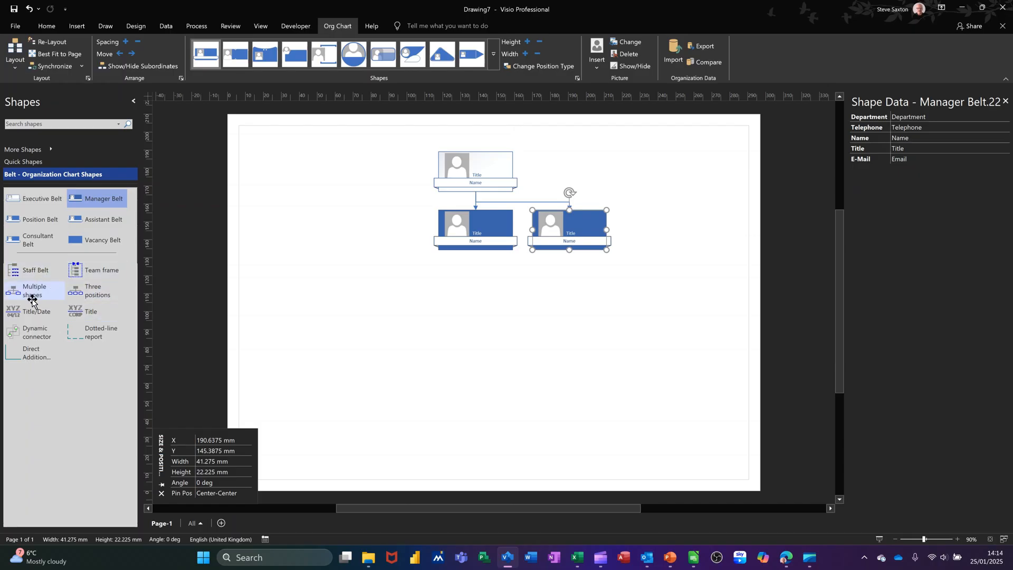
# - Add five Position shapes at once under the first manager and delete the lowest one running off the page
pyautogui.moveTo(30, 296); pyautogui.dragTo(472, 256)
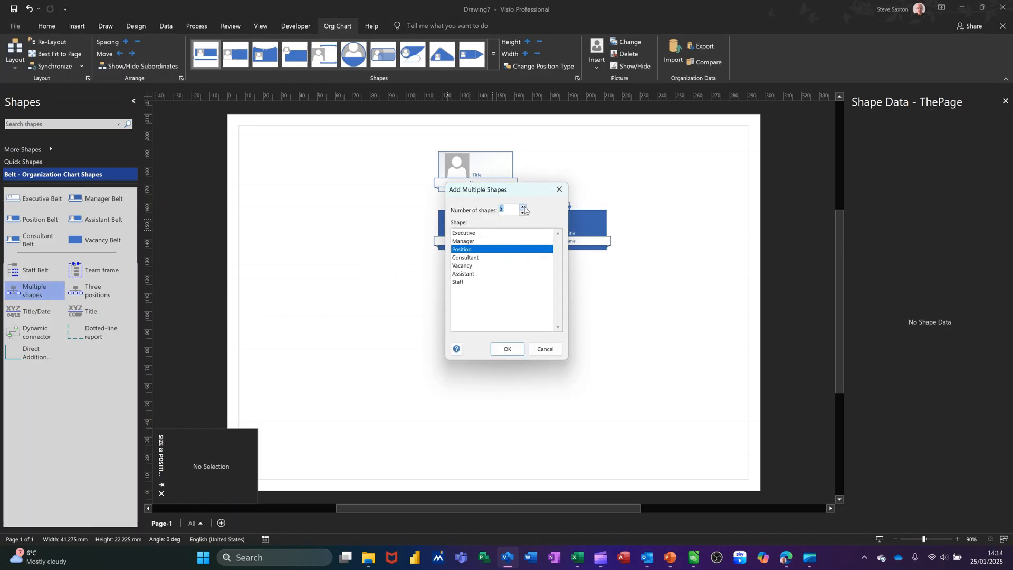
pyautogui.click(506, 349)
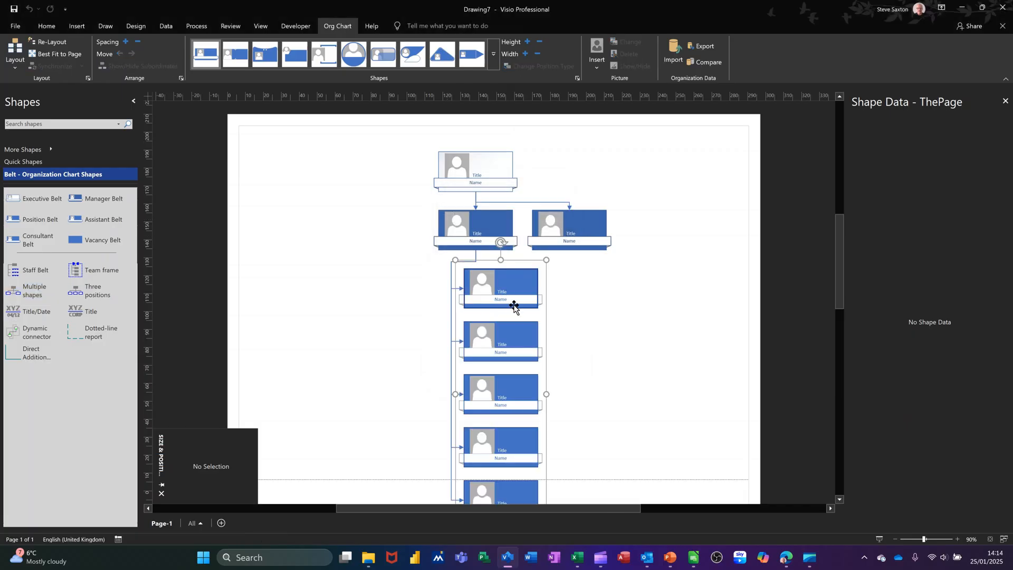
pyautogui.click(488, 491)
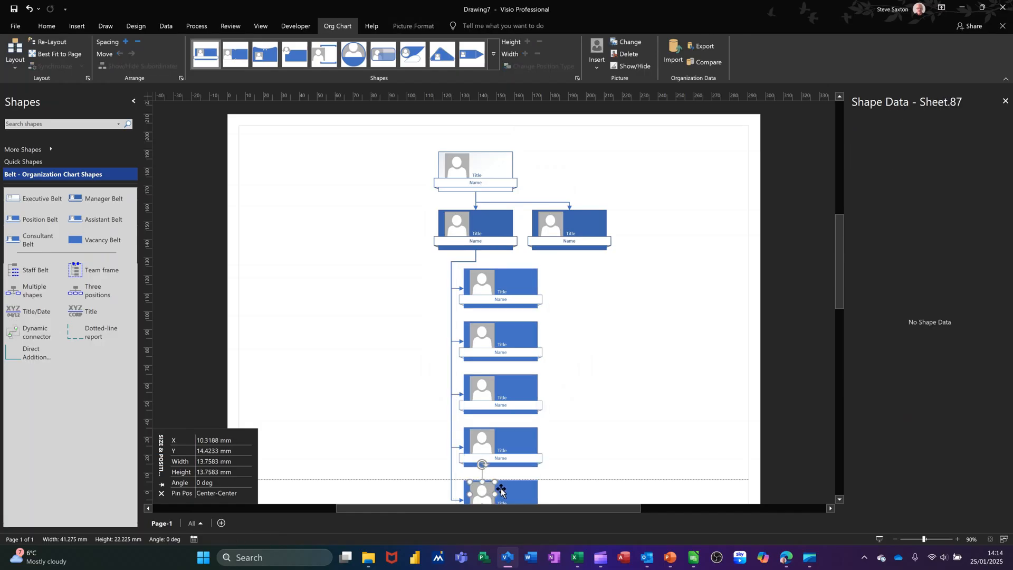
pyautogui.press('Delete')
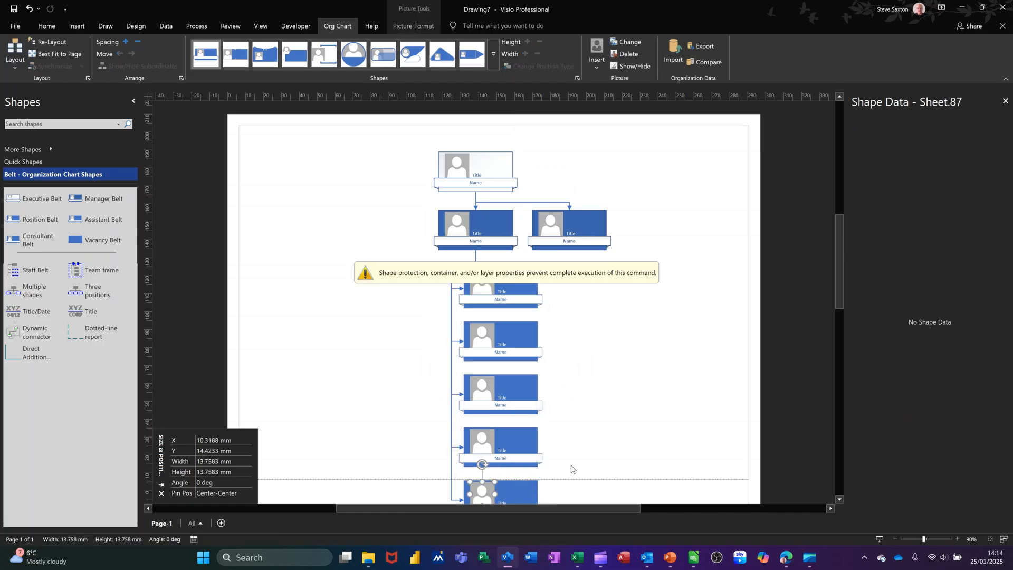
pyautogui.click(550, 473)
pyautogui.click(518, 488)
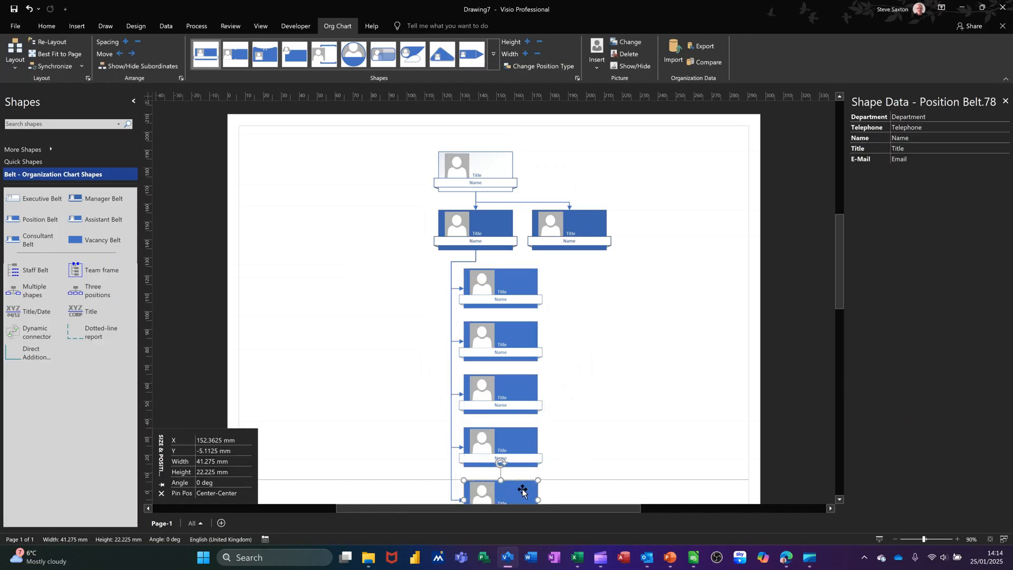
pyautogui.press('Delete')
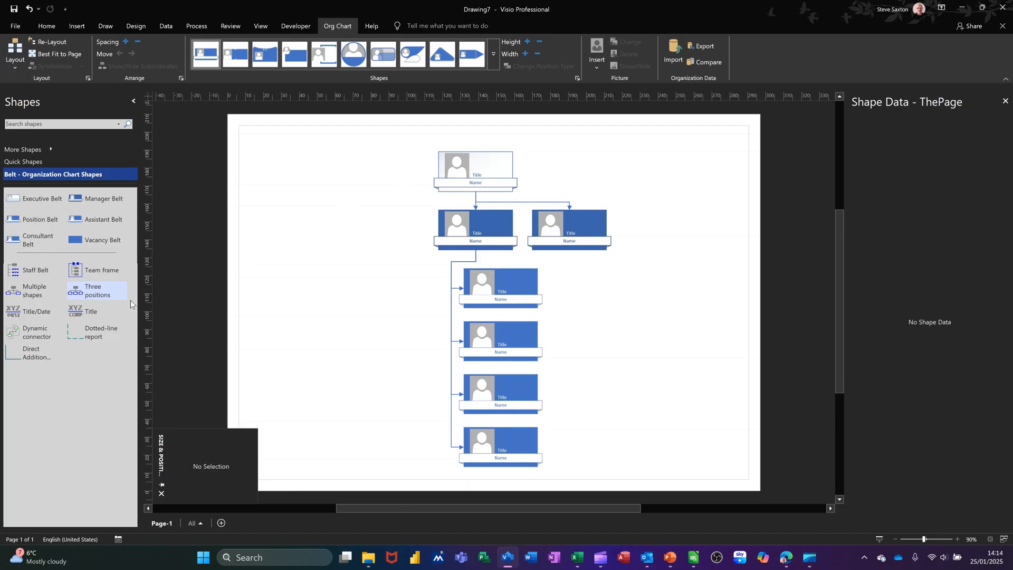
# - Add the Three positions shape under the second manager and arrange its subordinates in the vertical layout offset to the right
pyautogui.moveTo(134, 287); pyautogui.dragTo(598, 254)
pyautogui.click(594, 259)
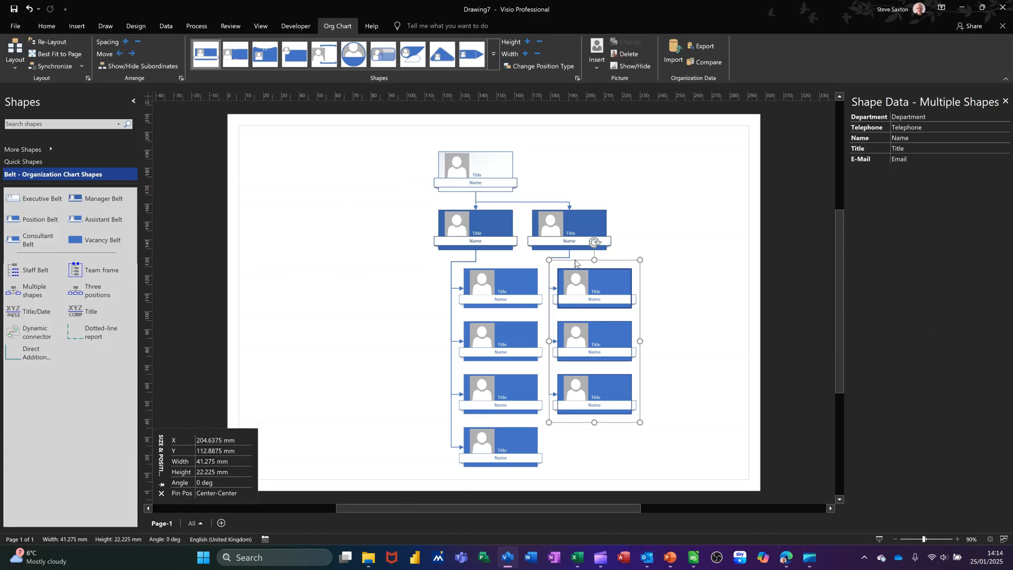
pyautogui.click(583, 219)
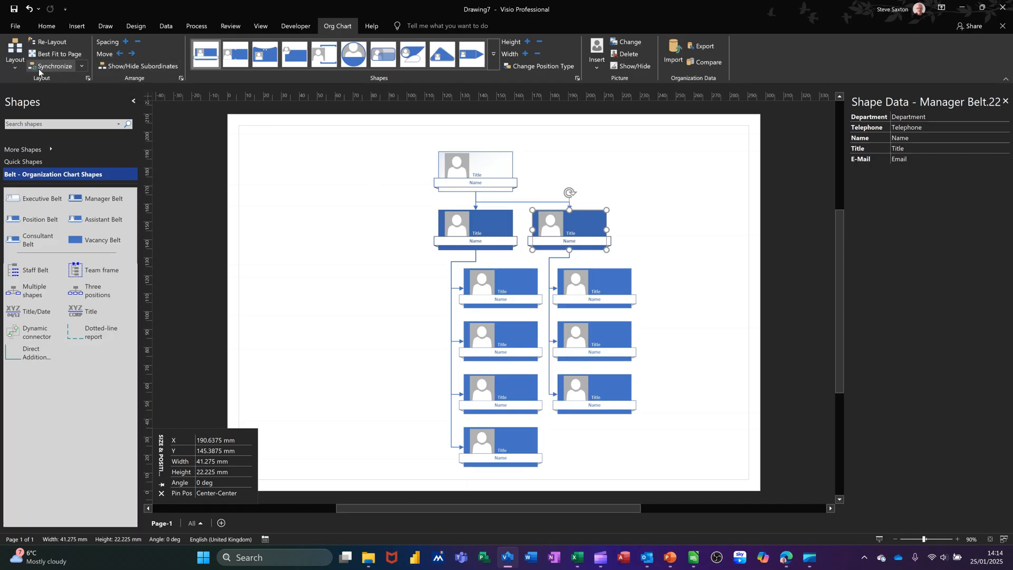
pyautogui.click(18, 67)
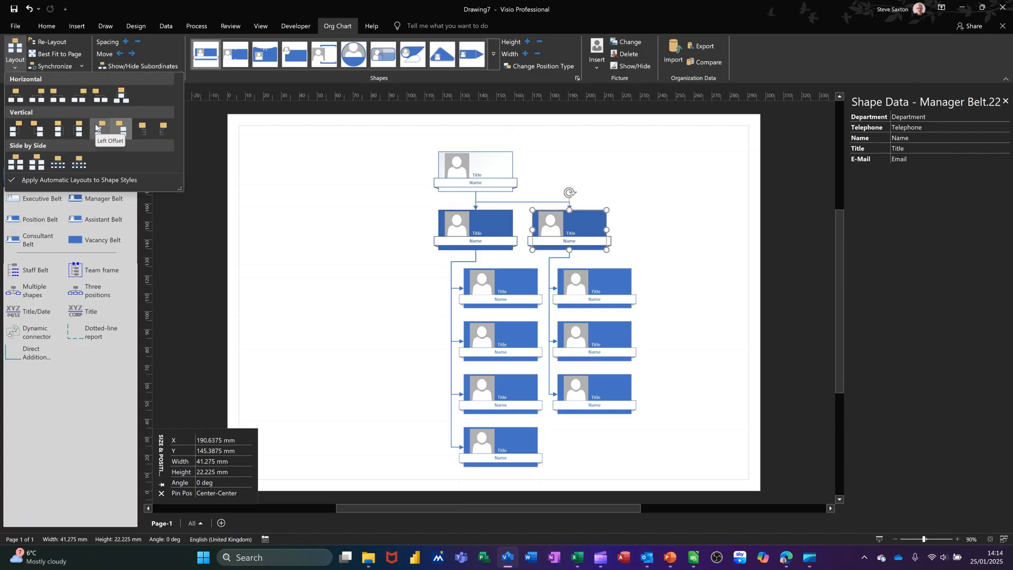
pyautogui.click(119, 129)
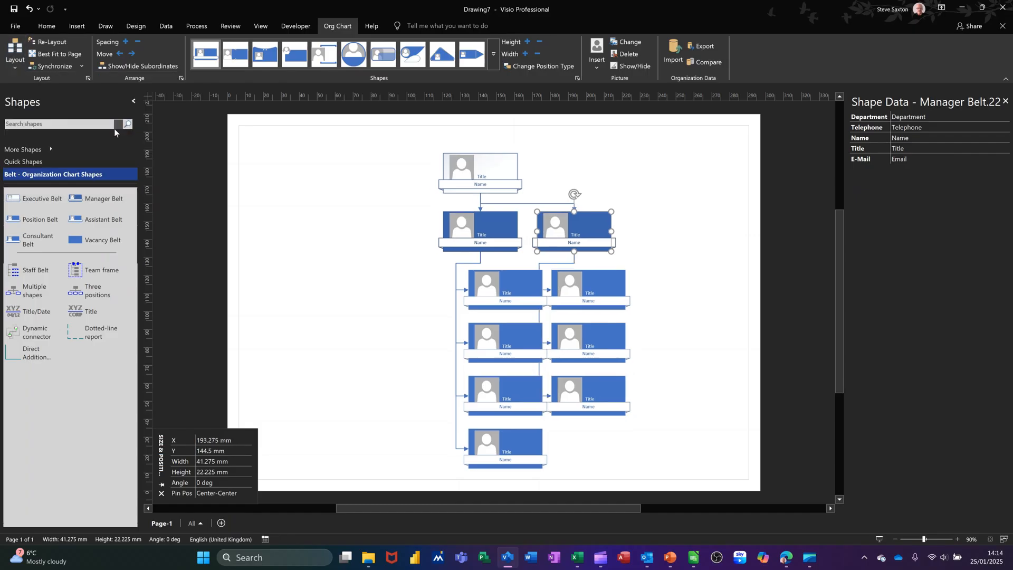
# - Switch the second manager's subordinates to the vertical layout that hangs them right of a line straight down from the manager's centre
pyautogui.click(15, 53)
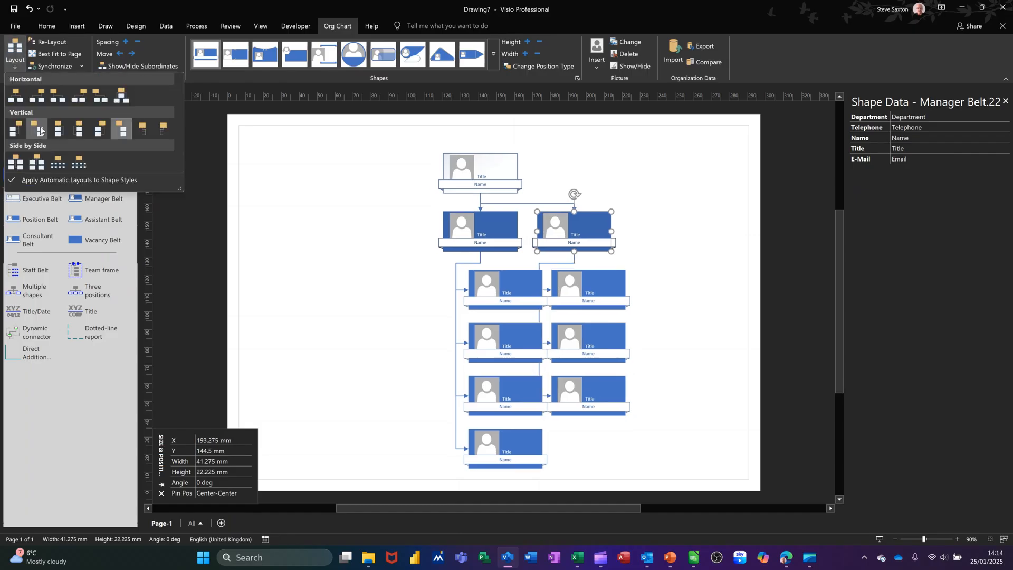
pyautogui.click(41, 134)
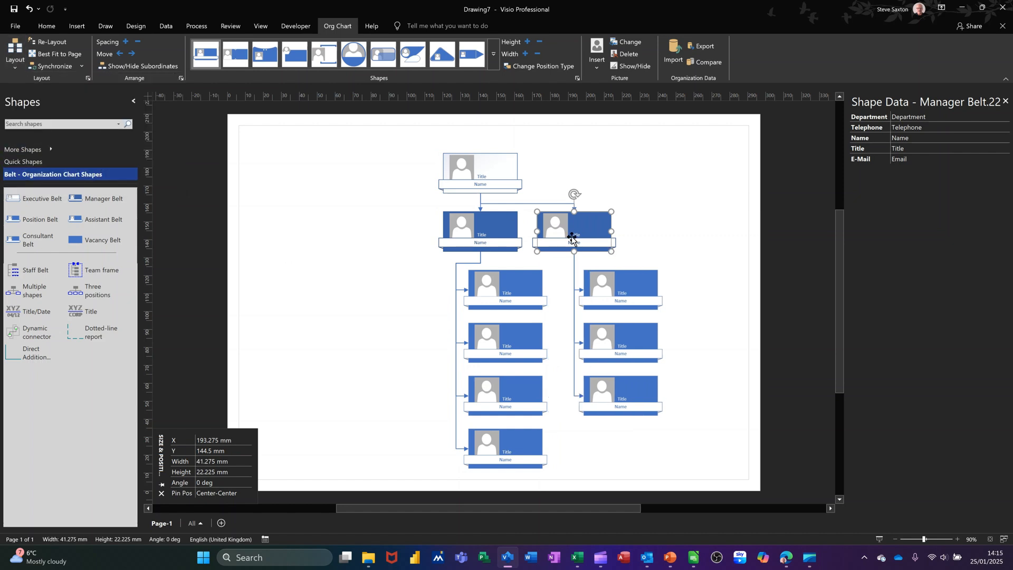
# - Replace the placeholder photo in the Executive Belt shape with the project Gantt image from the Pictures folder
pyautogui.click(497, 170)
pyautogui.click(470, 170)
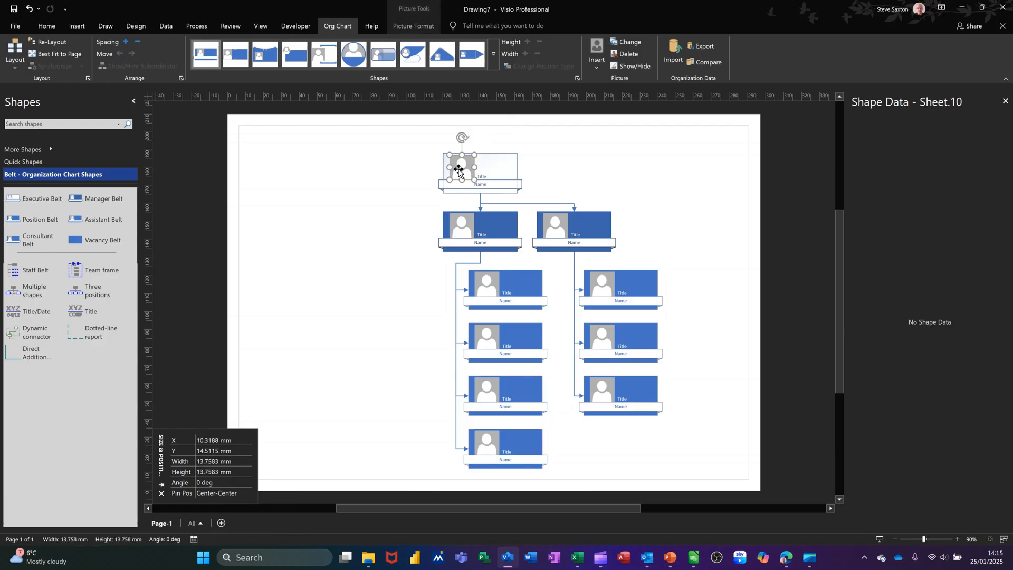
pyautogui.click(632, 42)
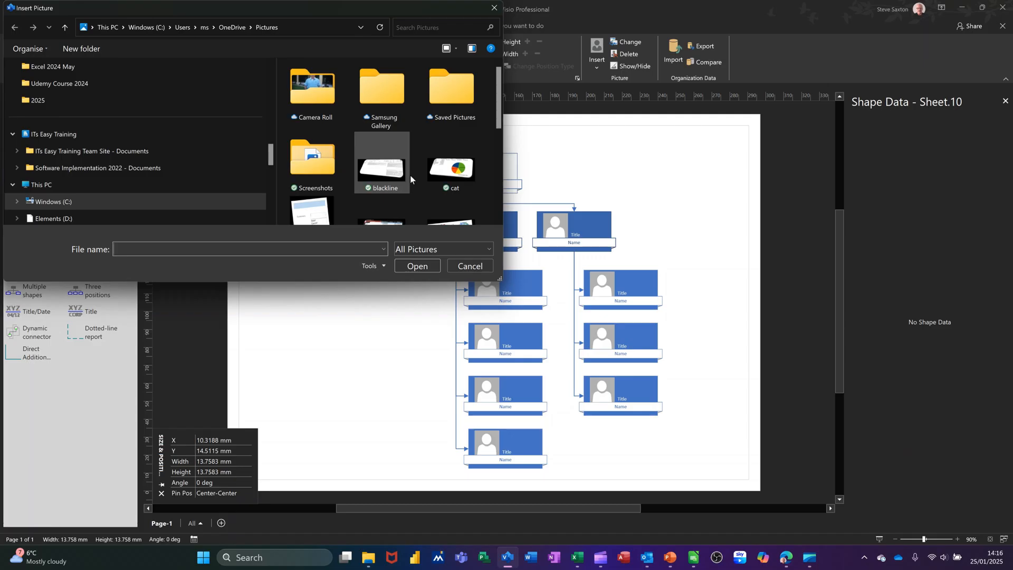
pyautogui.scroll(-2, 459, 170)
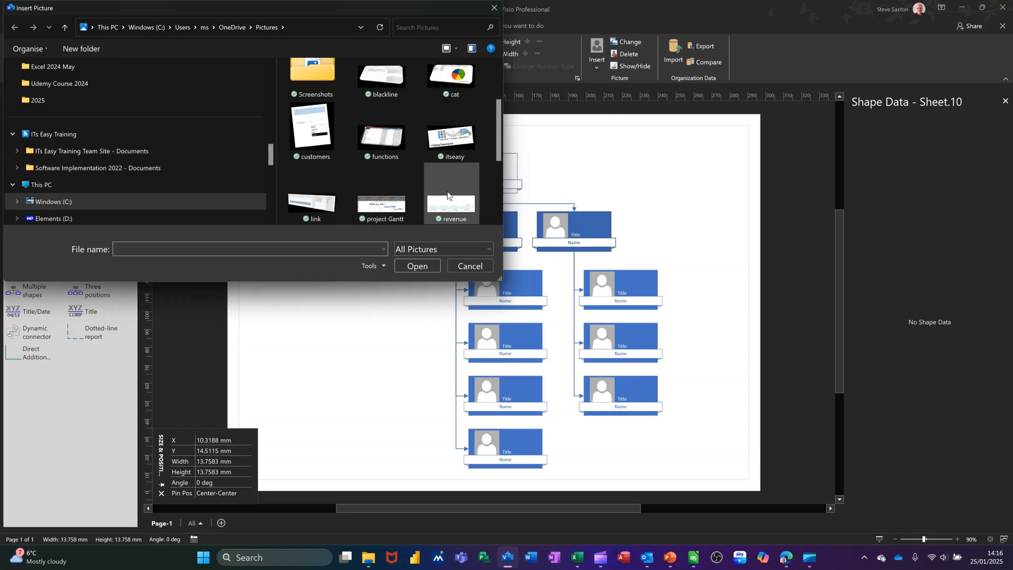
pyautogui.doubleClick(384, 194)
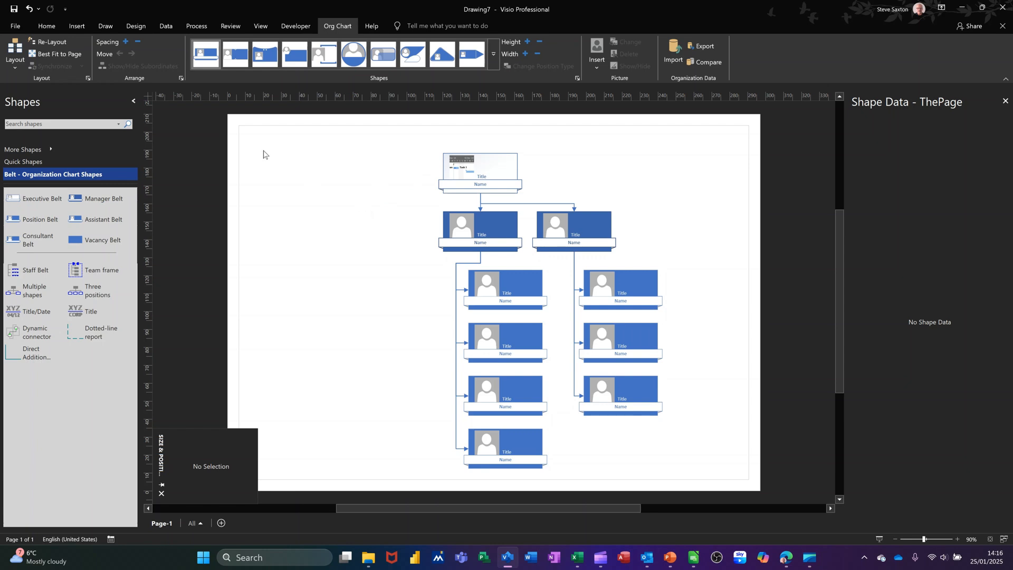
# - Open the list of templates for starting a new drawing
pyautogui.click(14, 26)
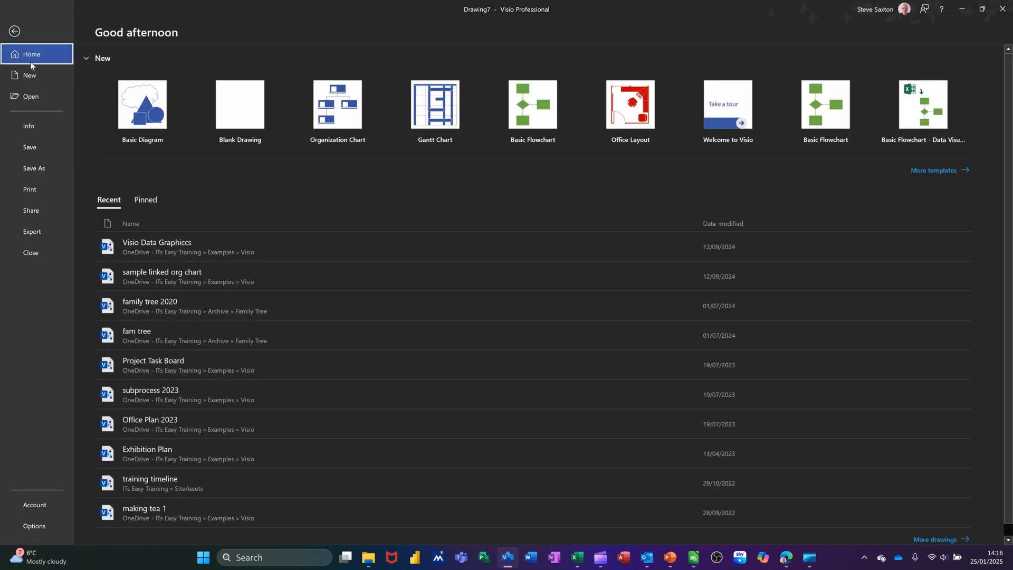
pyautogui.click(34, 75)
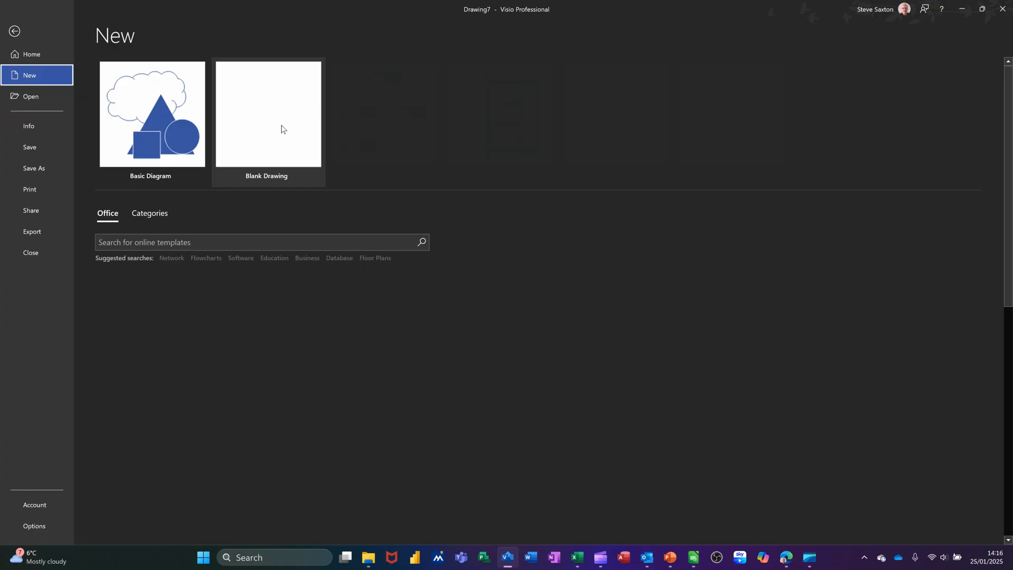